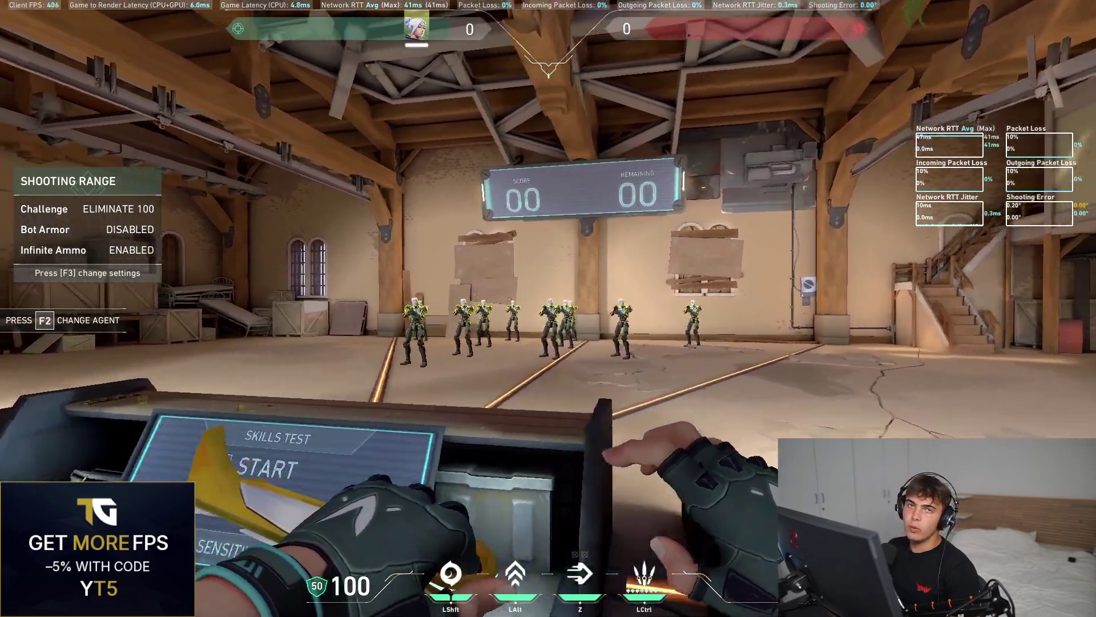
key("a")
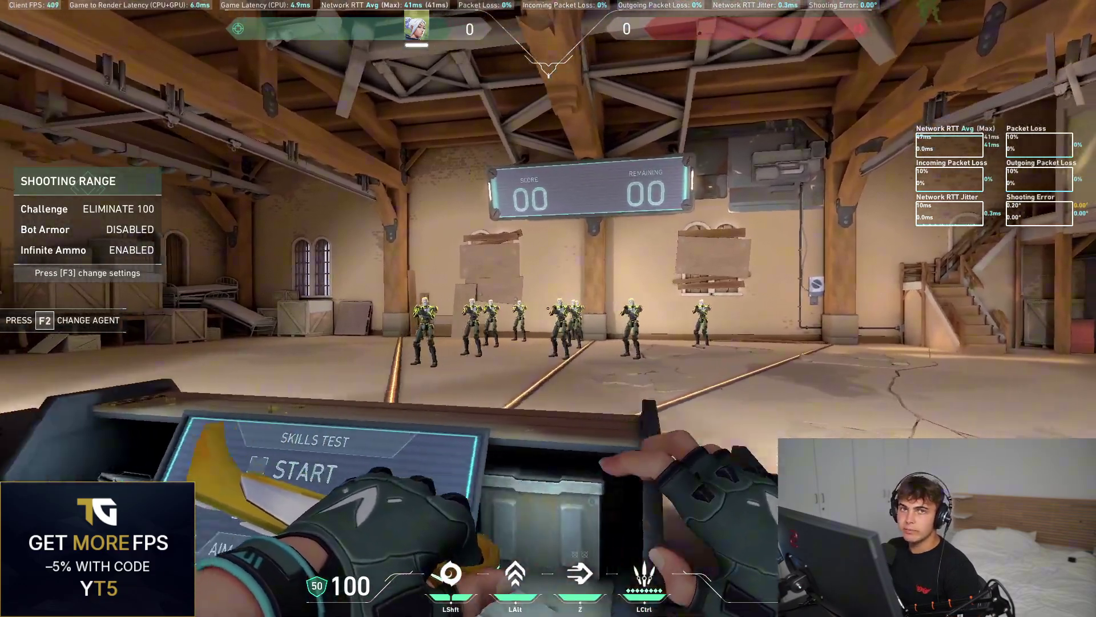
key("d")
key("d")
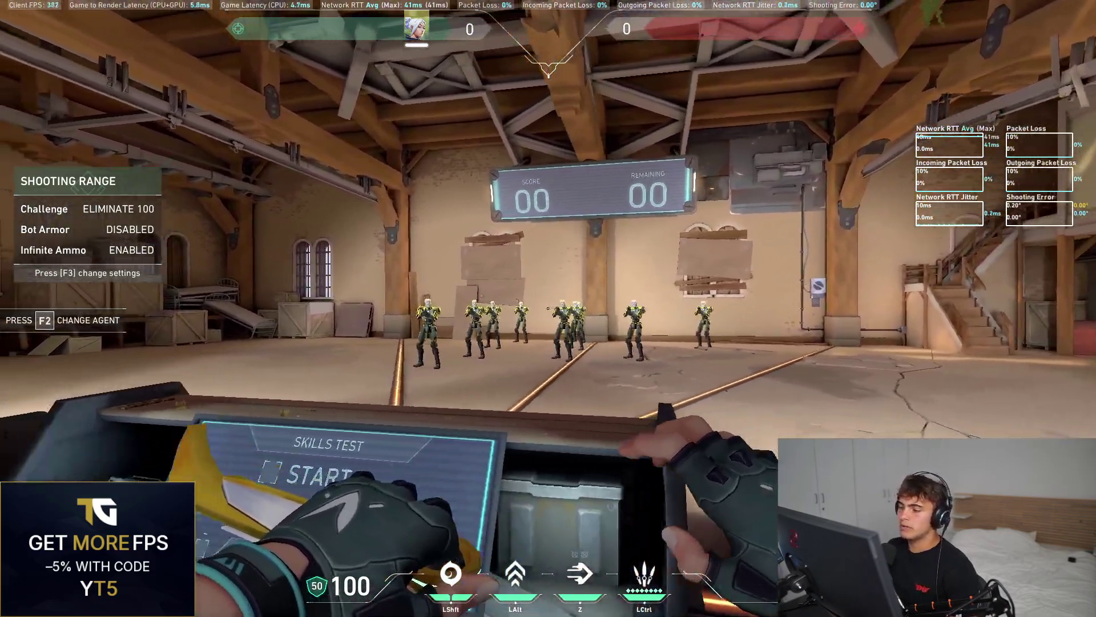
key("a")
key("d")
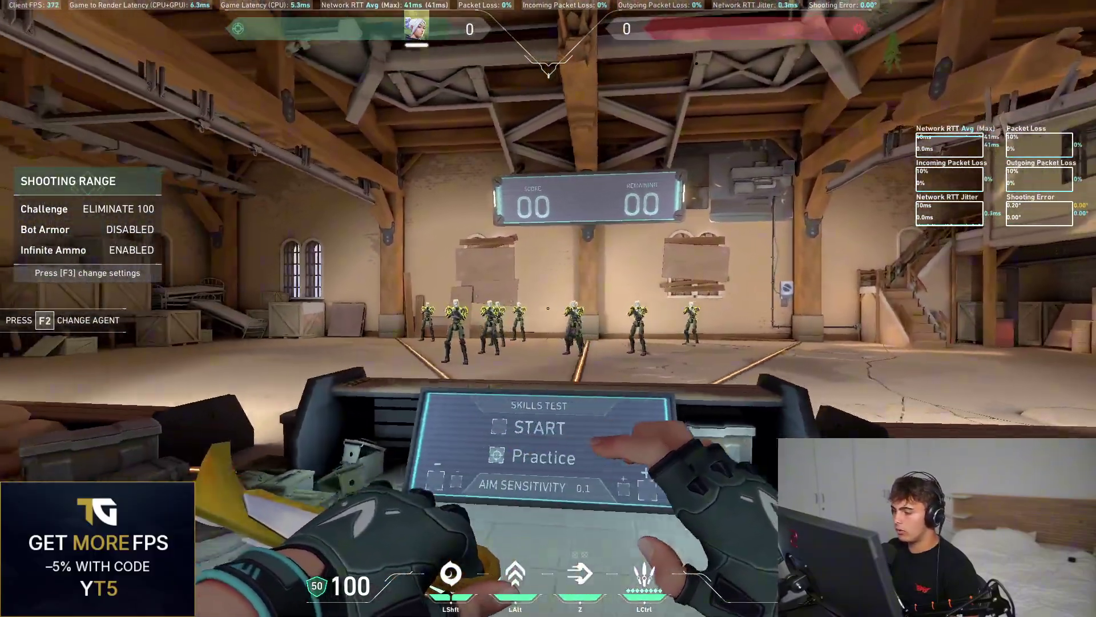
key("a")
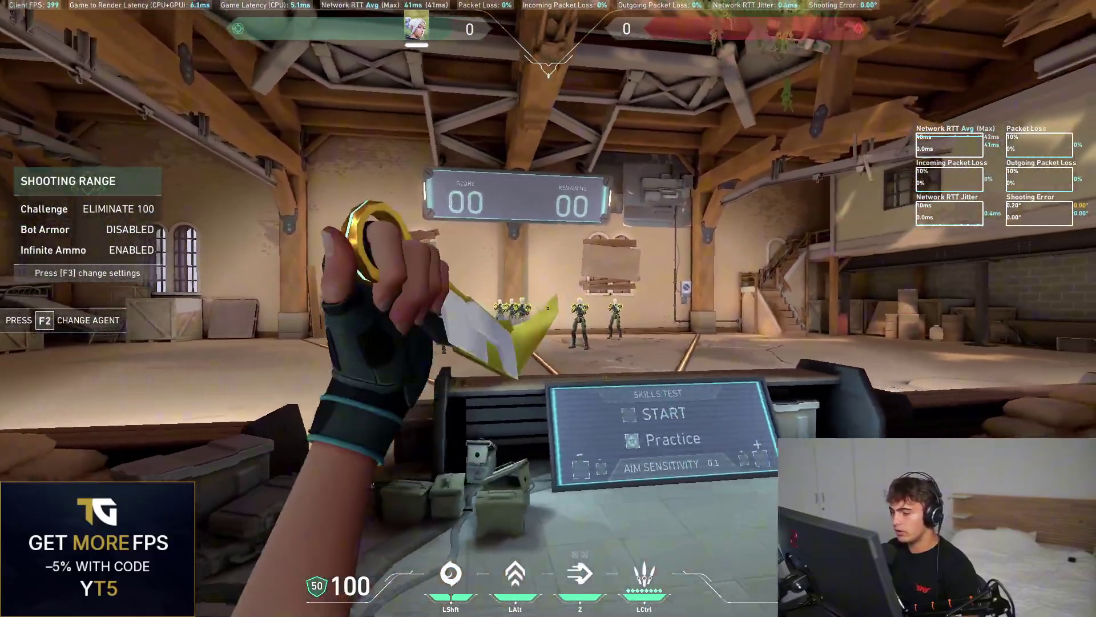
key("w")
key("d")
key("d")
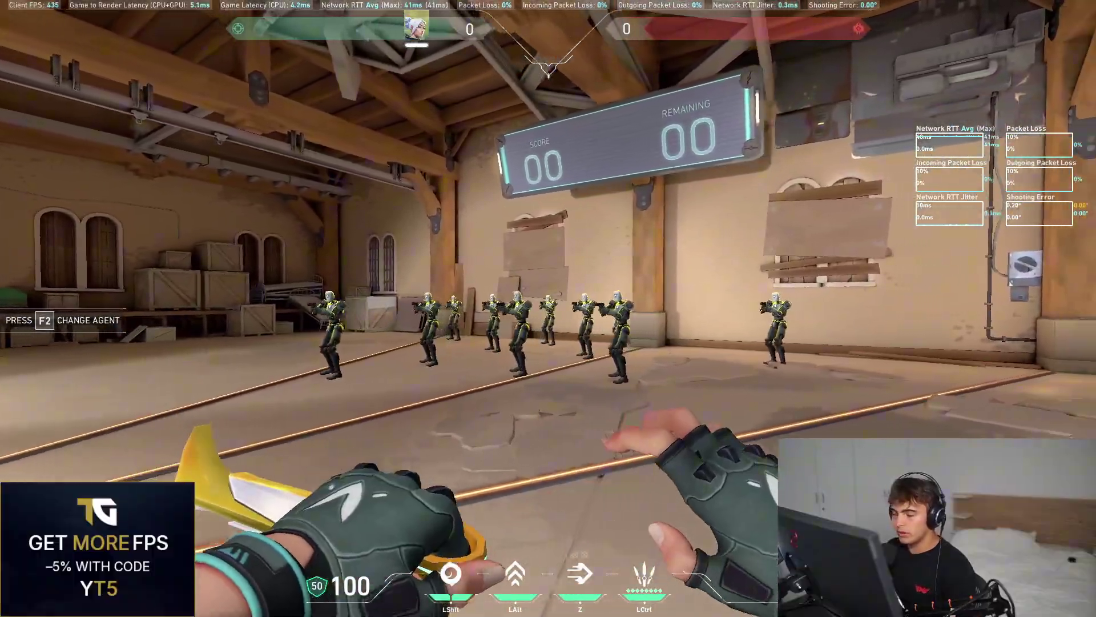
key("d")
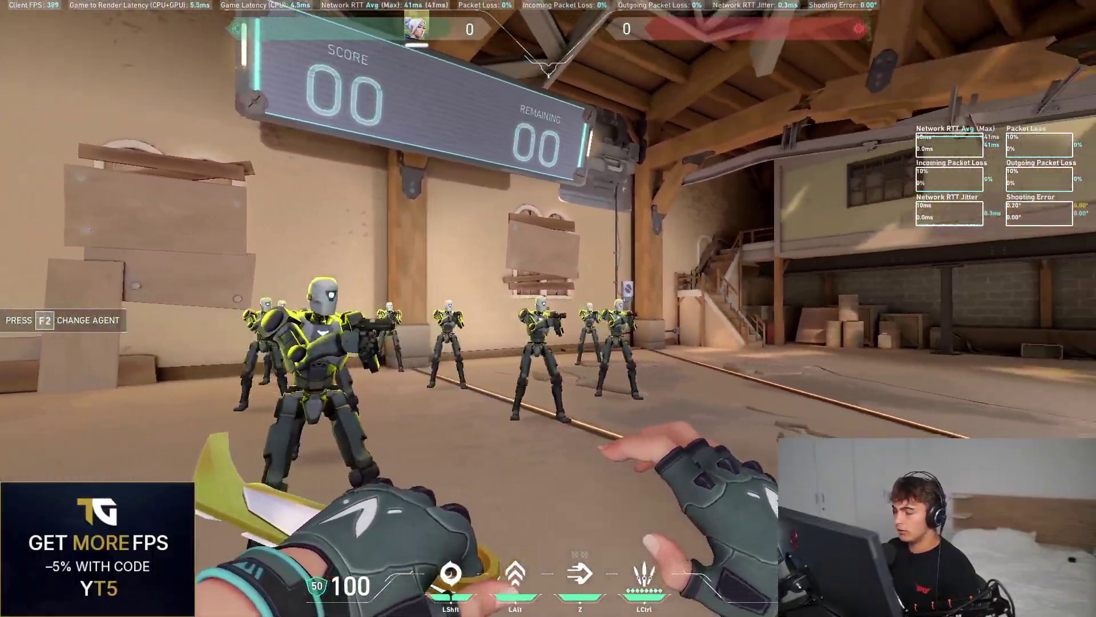
key("w")
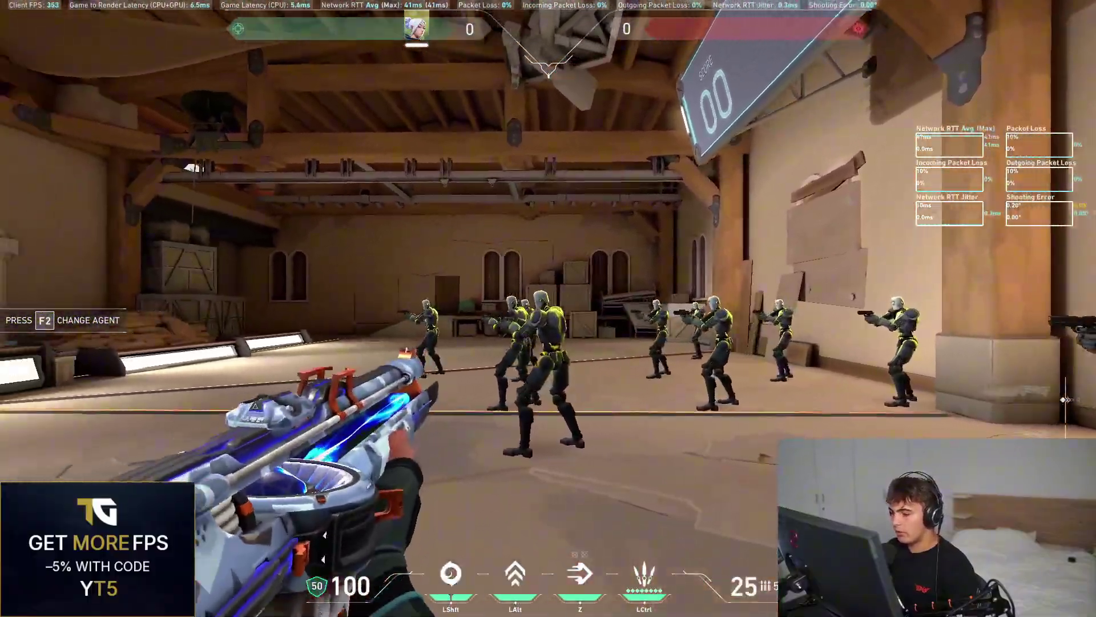
key("3")
key("a")
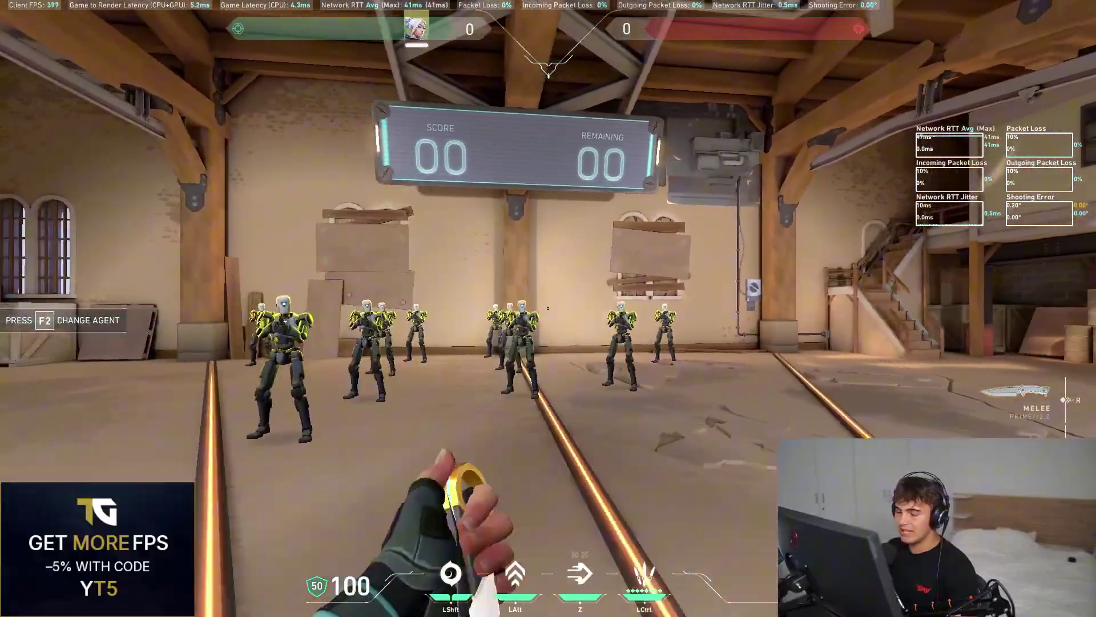
key("s")
key("w")
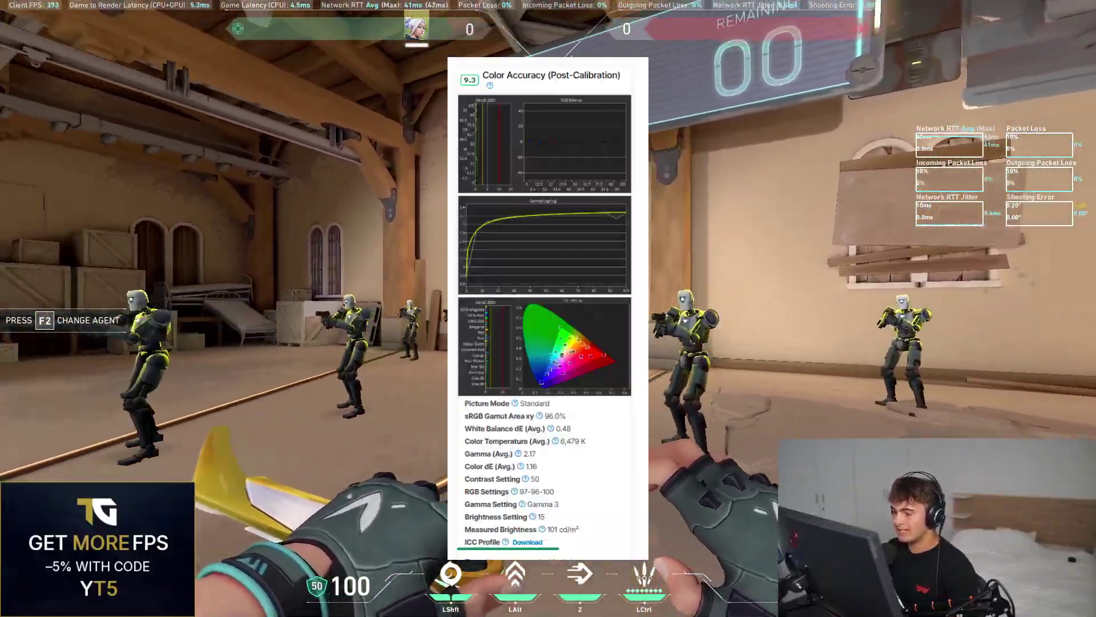
key("d")
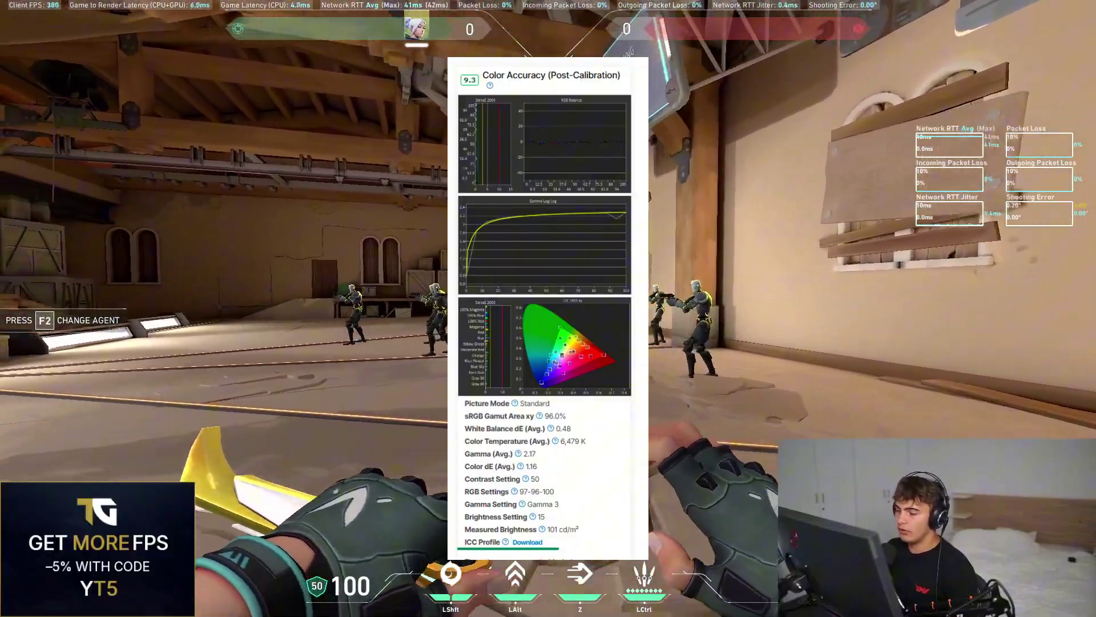
key("a")
key("d")
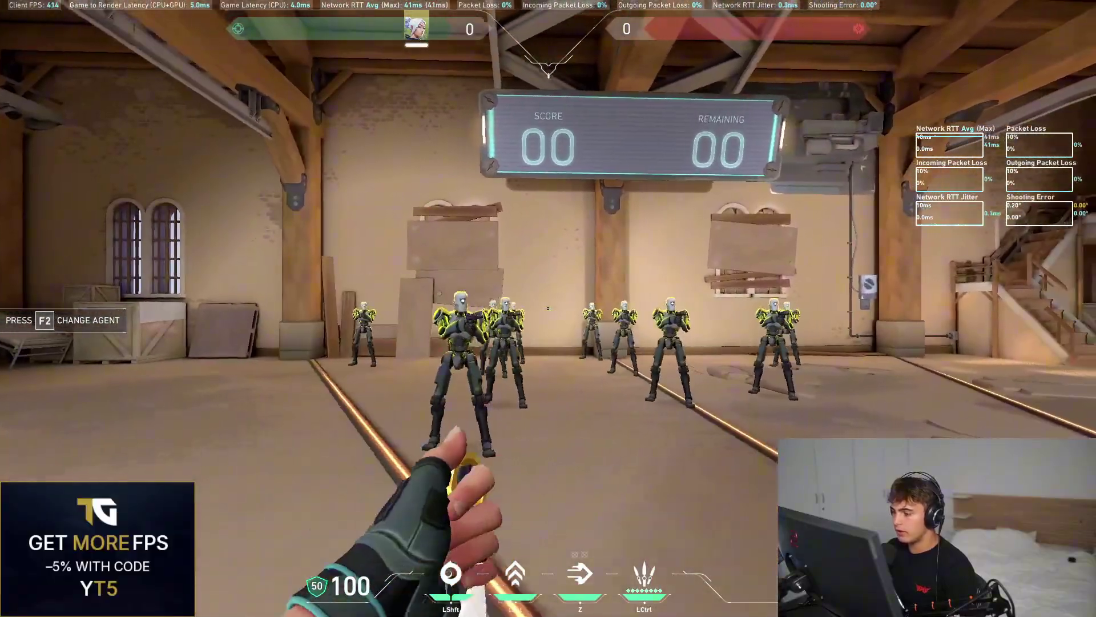
key("d")
key("d")
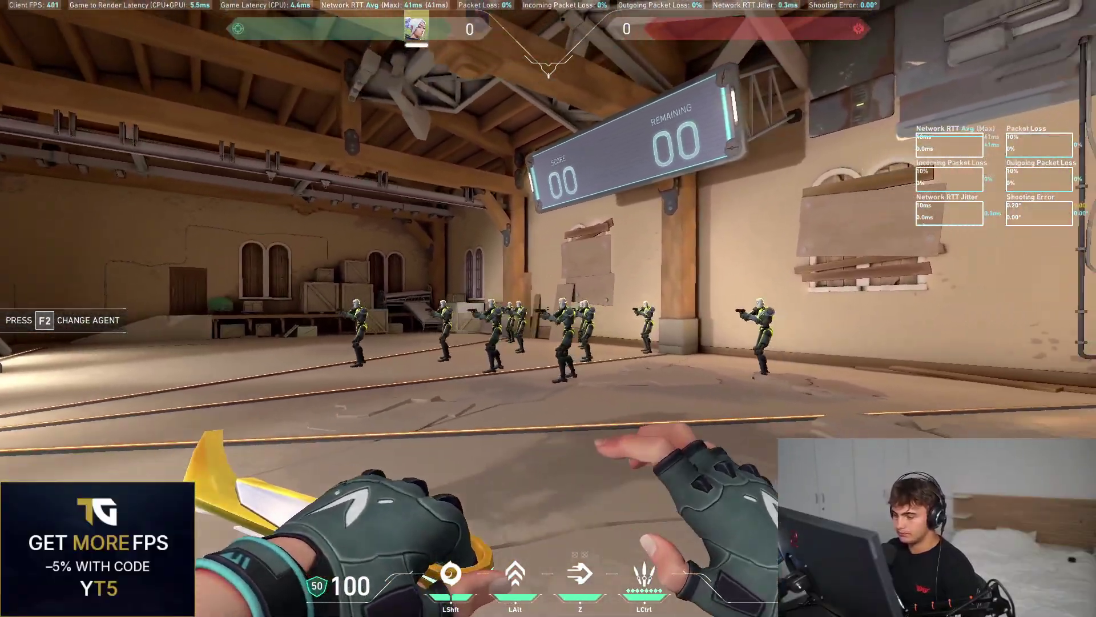
key("a")
key("d")
key("d")
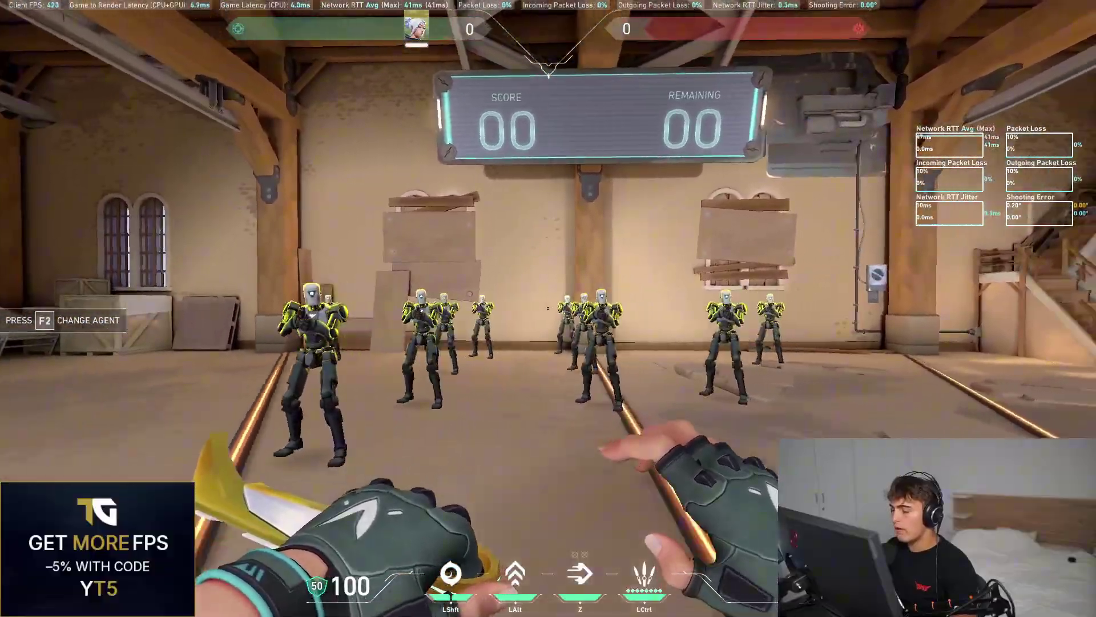
key("a")
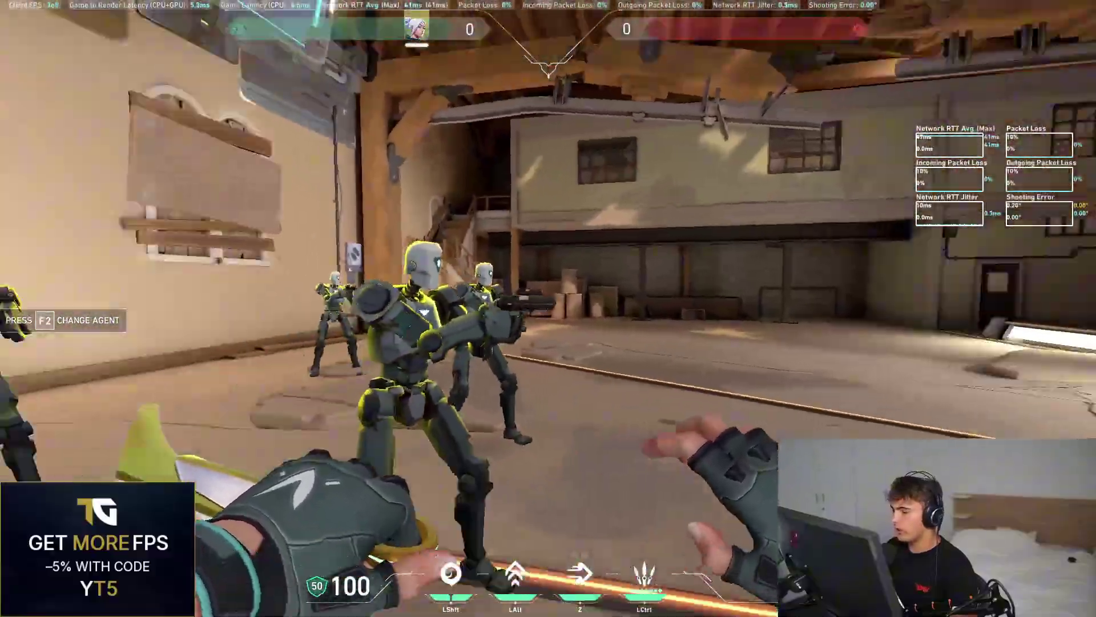
key("3")
key("w")
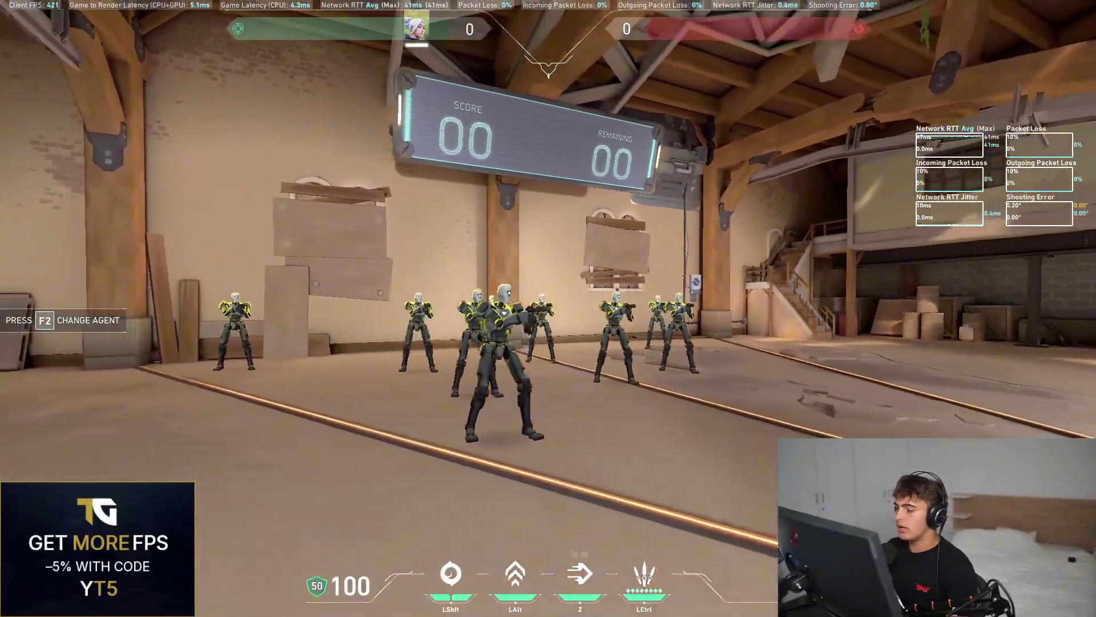
key("s")
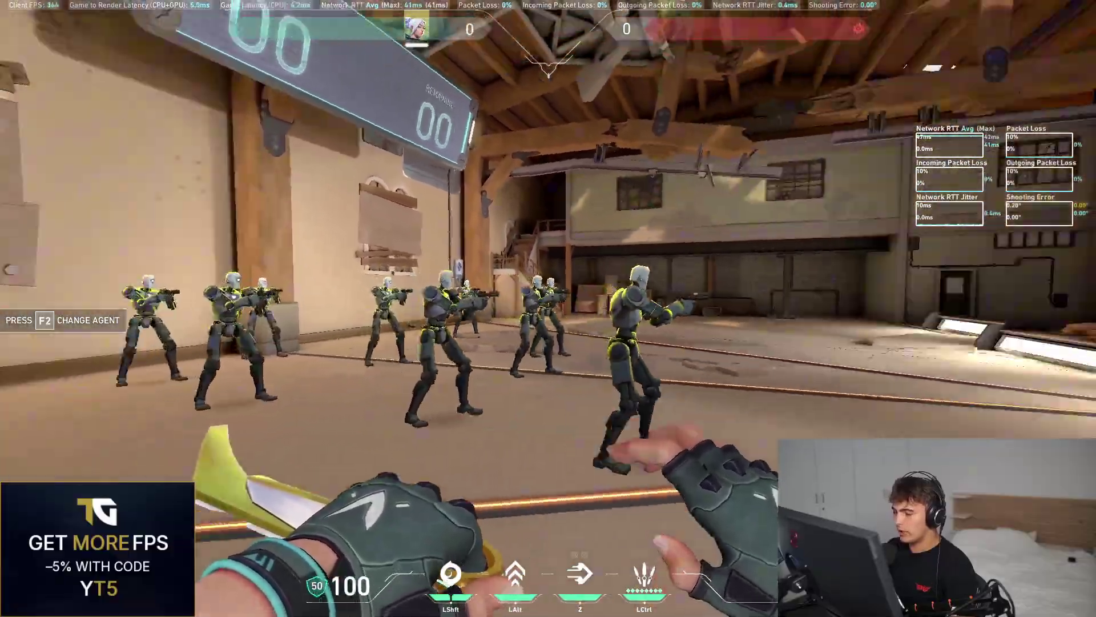
key("1")
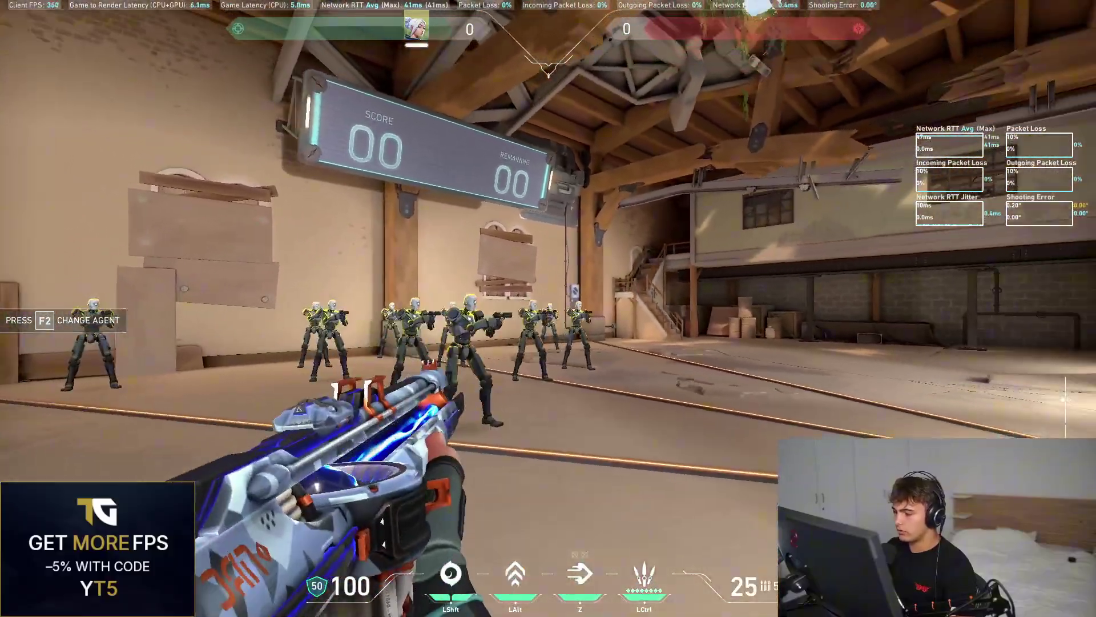
key("d")
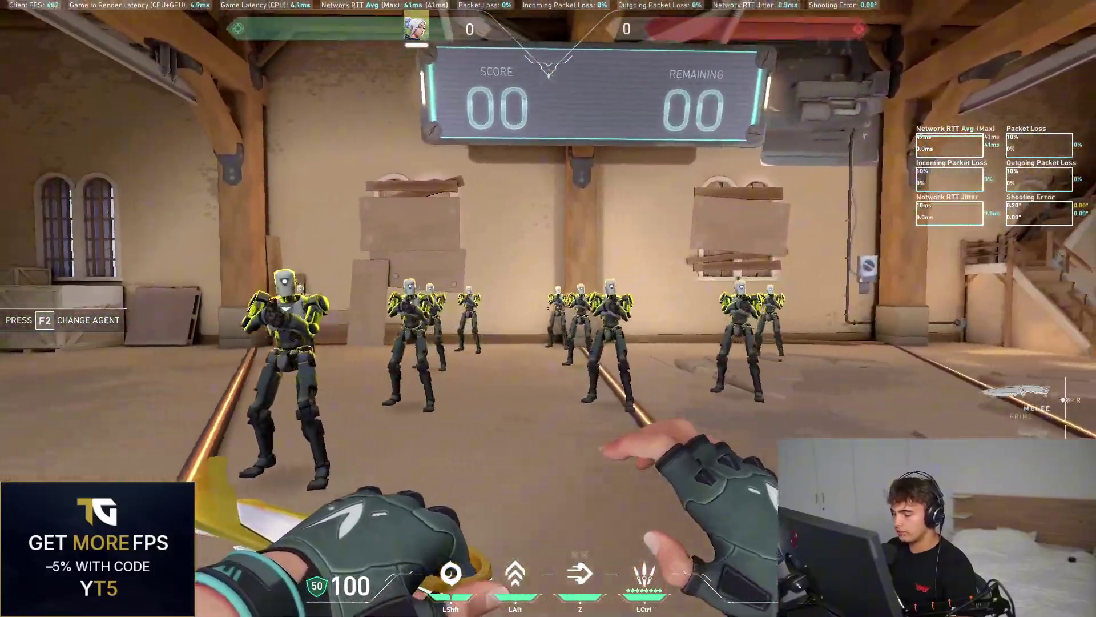
key("y")
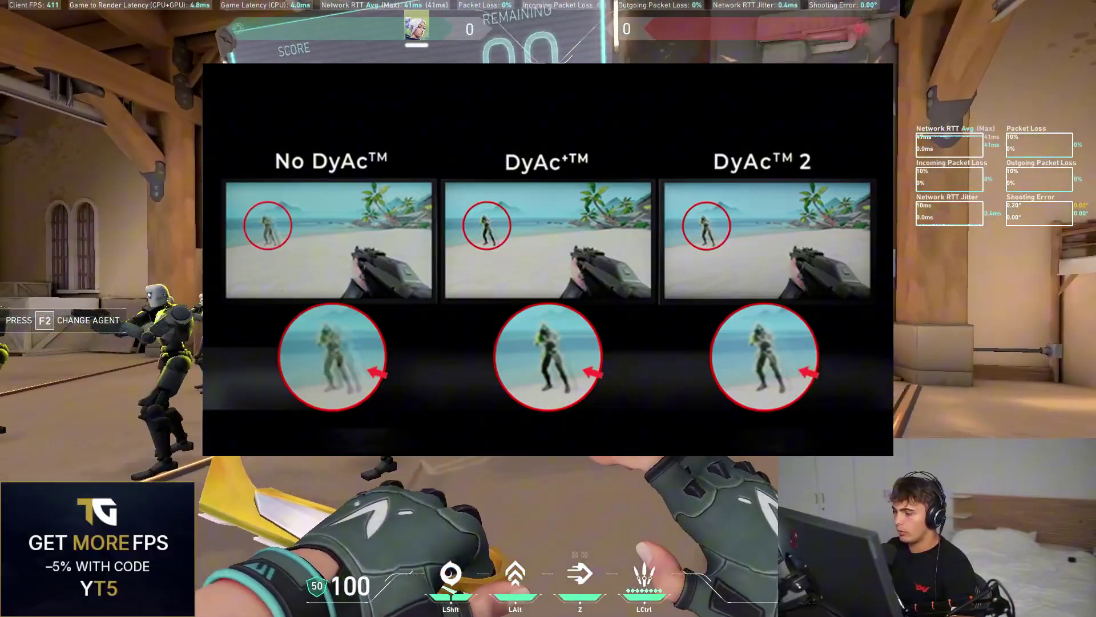
key("1")
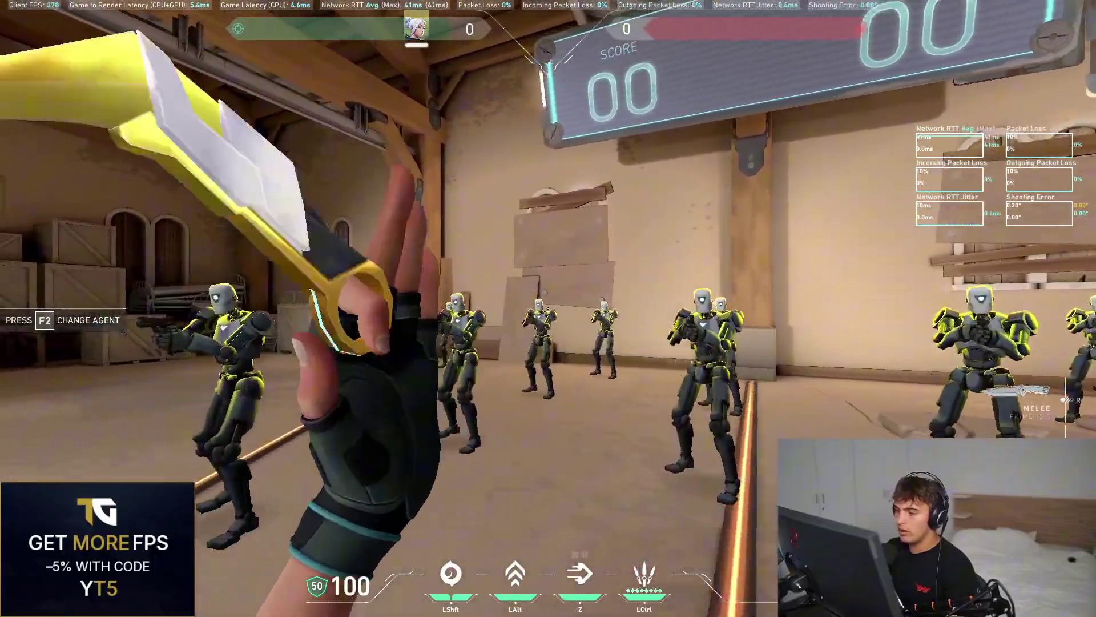
key("1")
key("3")
key("1")
key("3")
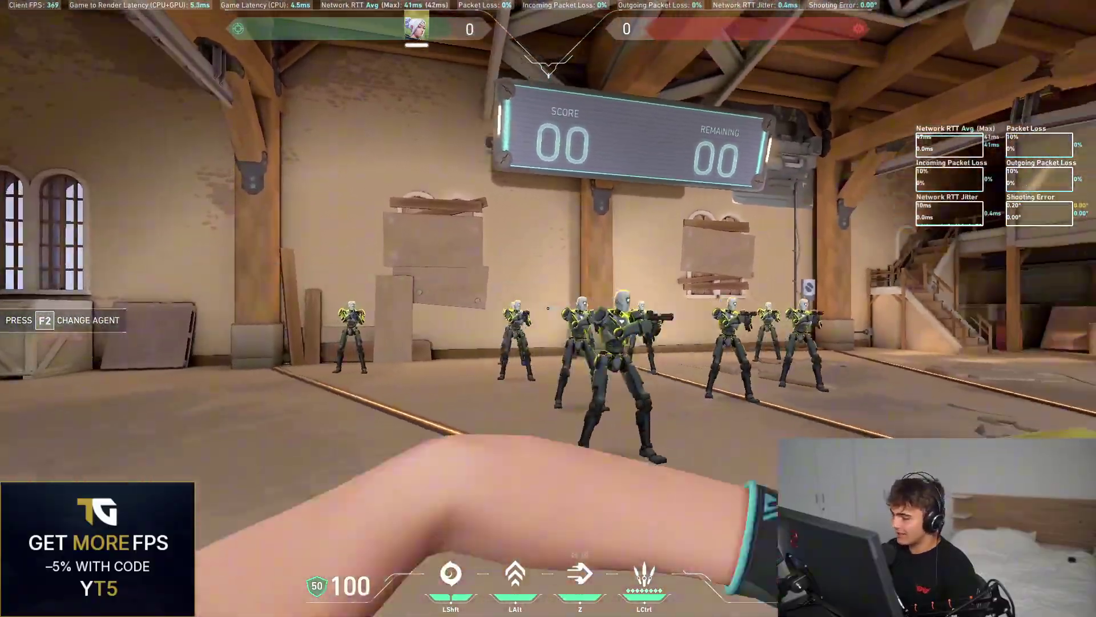
key("d")
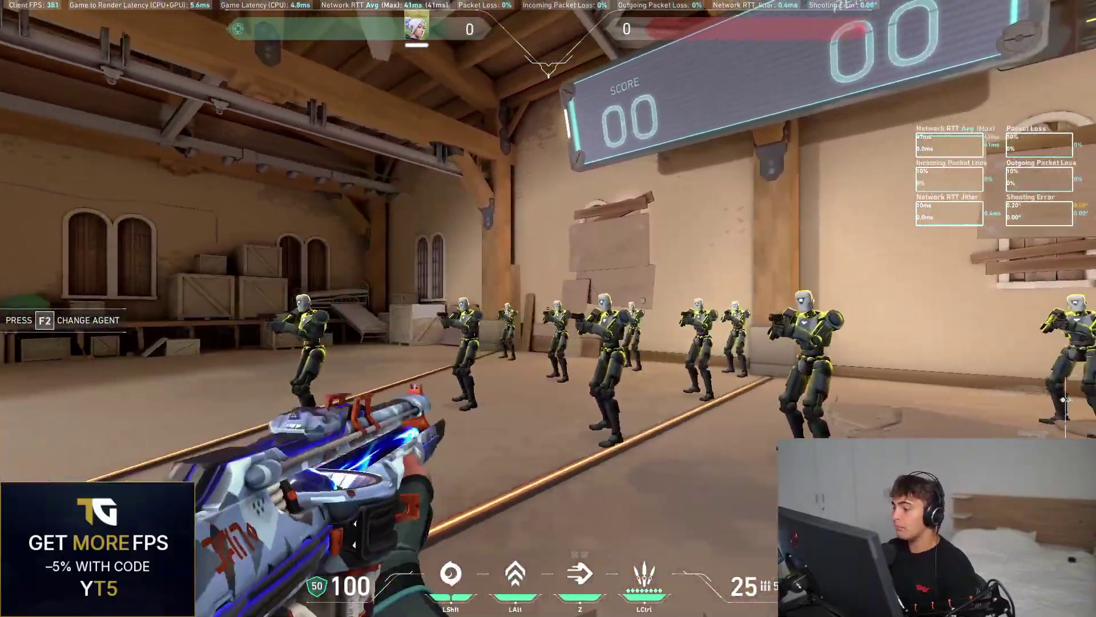
key("3")
key("d")
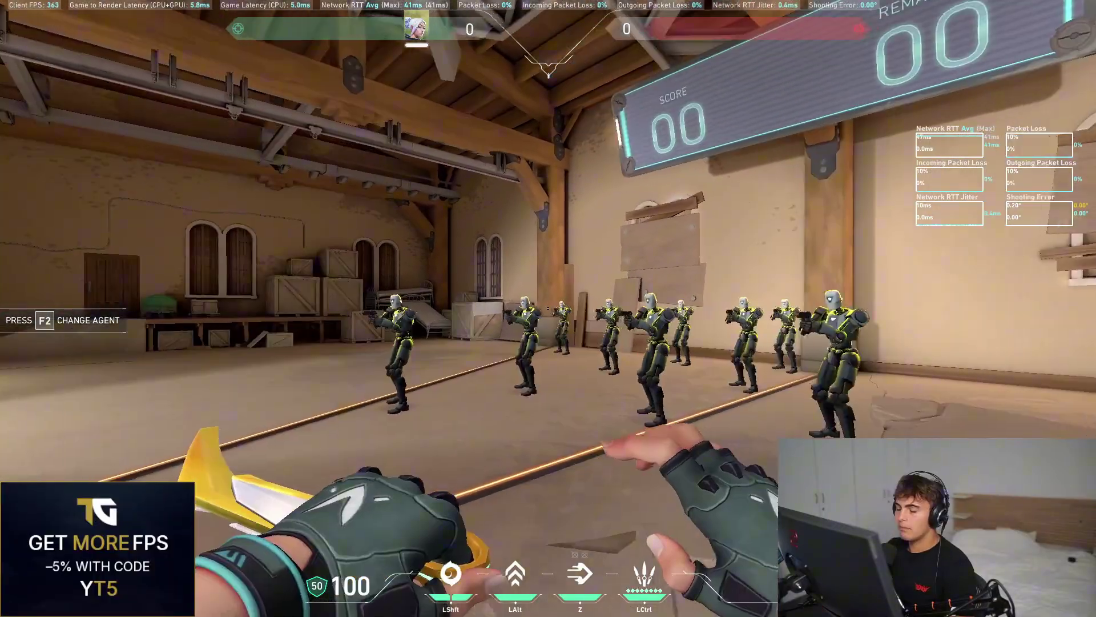
key("s")
key("a")
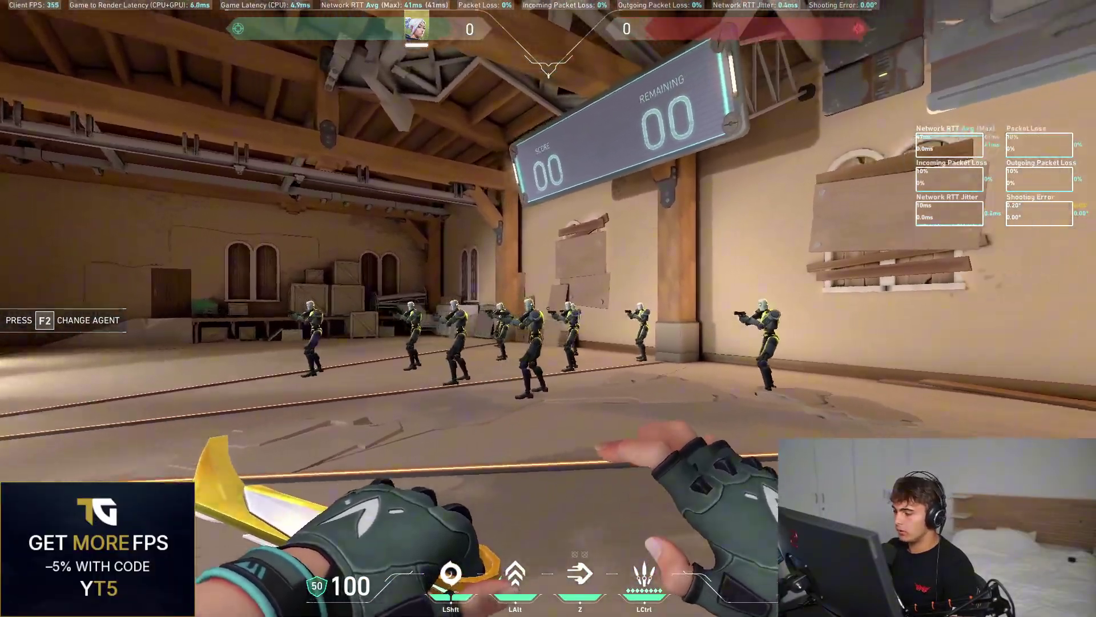
key("d")
key("a")
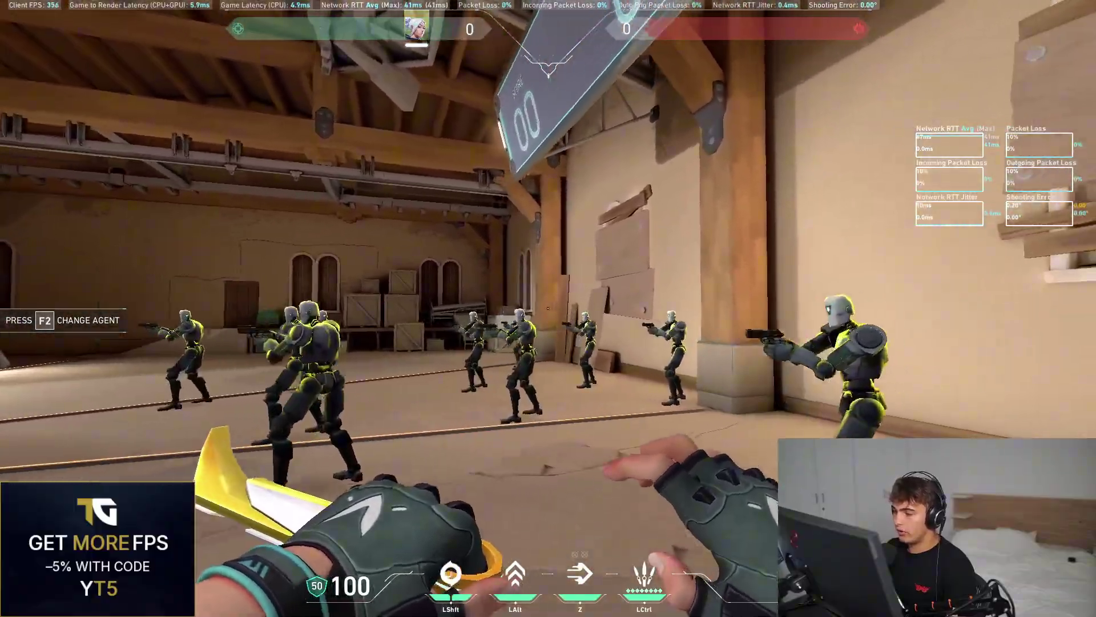
key("a")
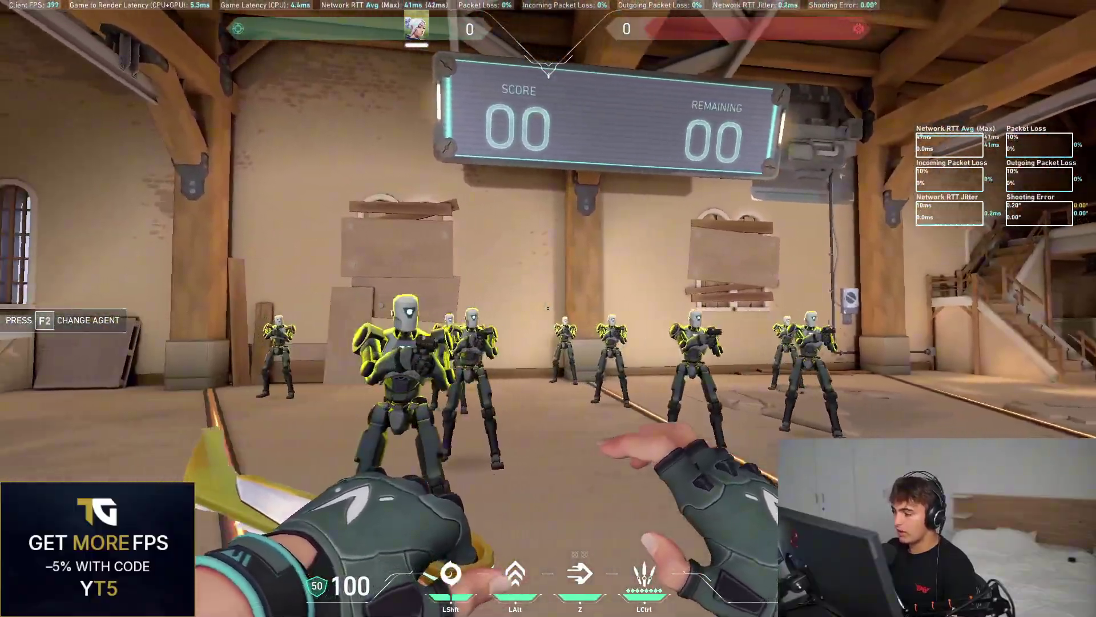
key("d")
key("a")
key("1")
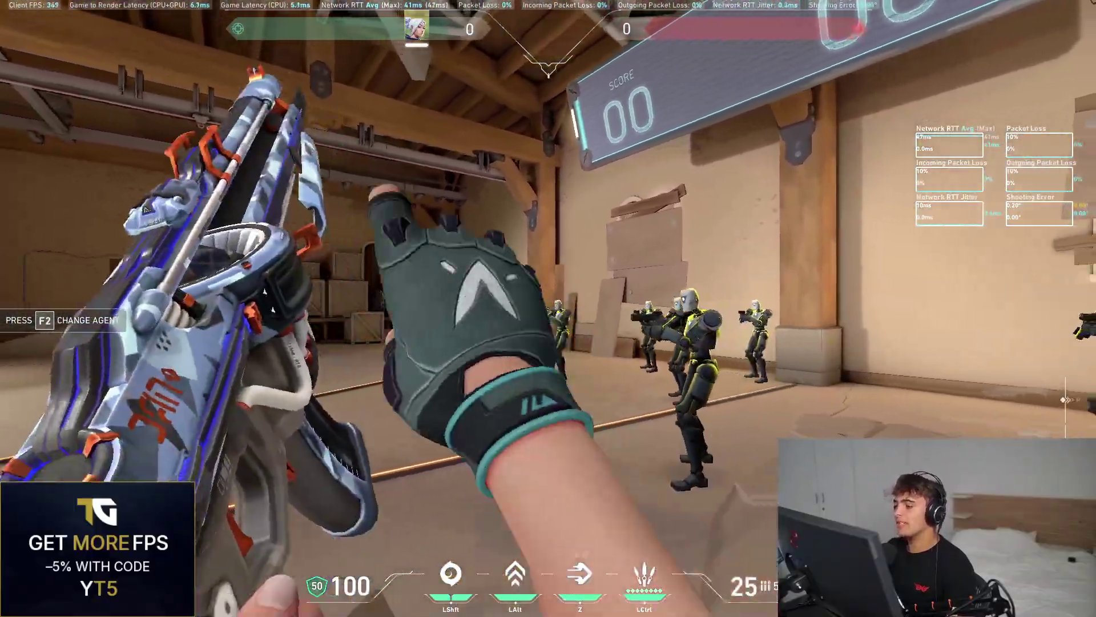
key("3")
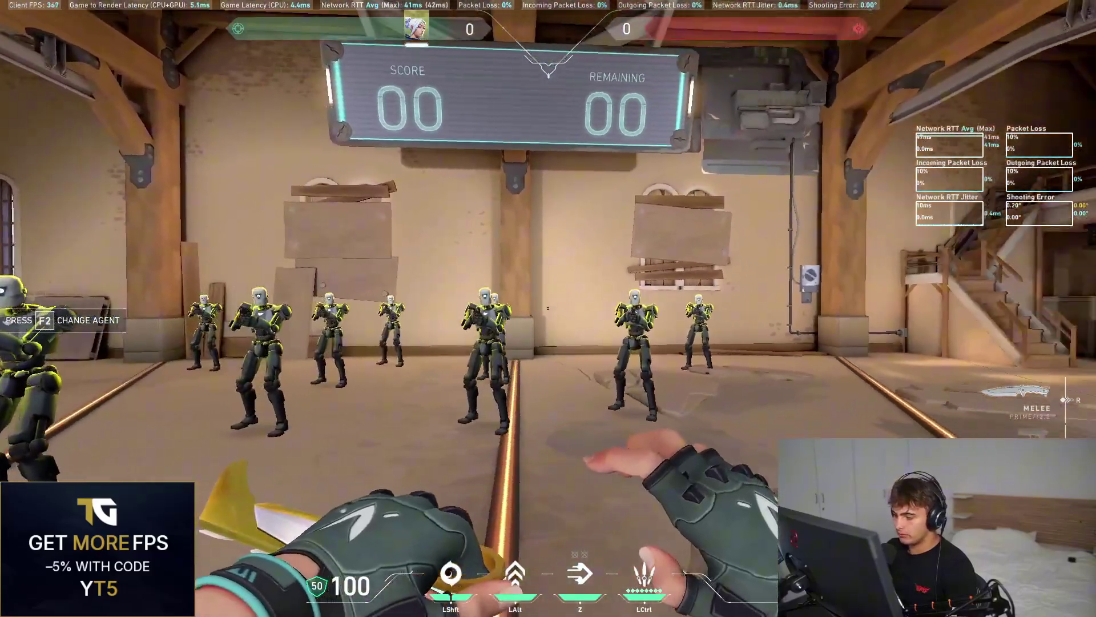
Step: Leave the game for the desktop, launch the Blur Busters Strobe Utility and turn on its crosstalk motion test
key("super")
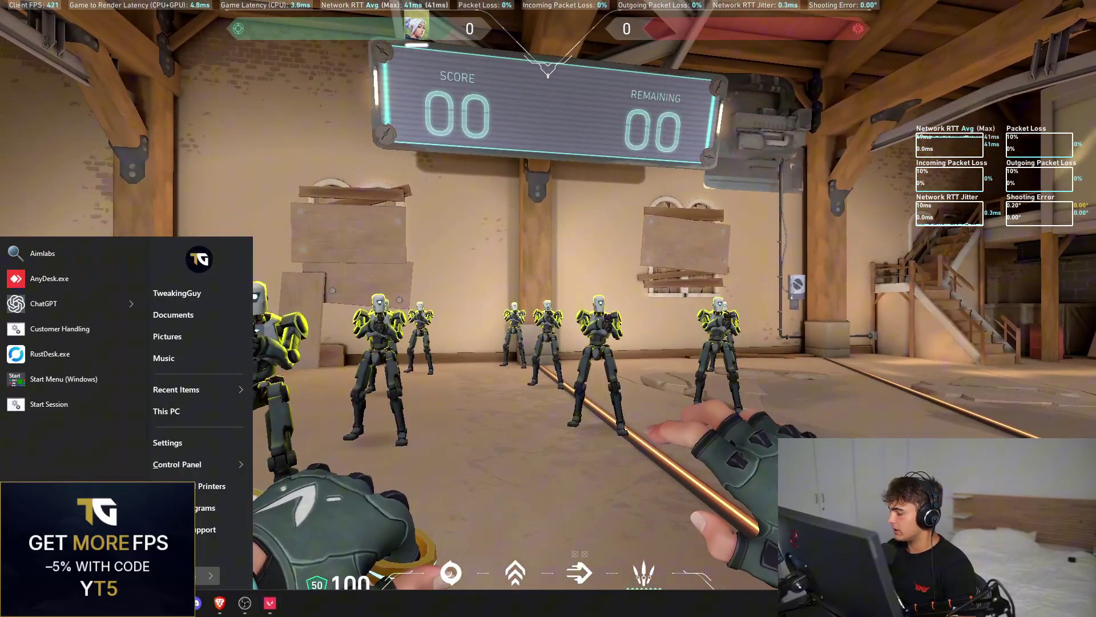
key("super+d")
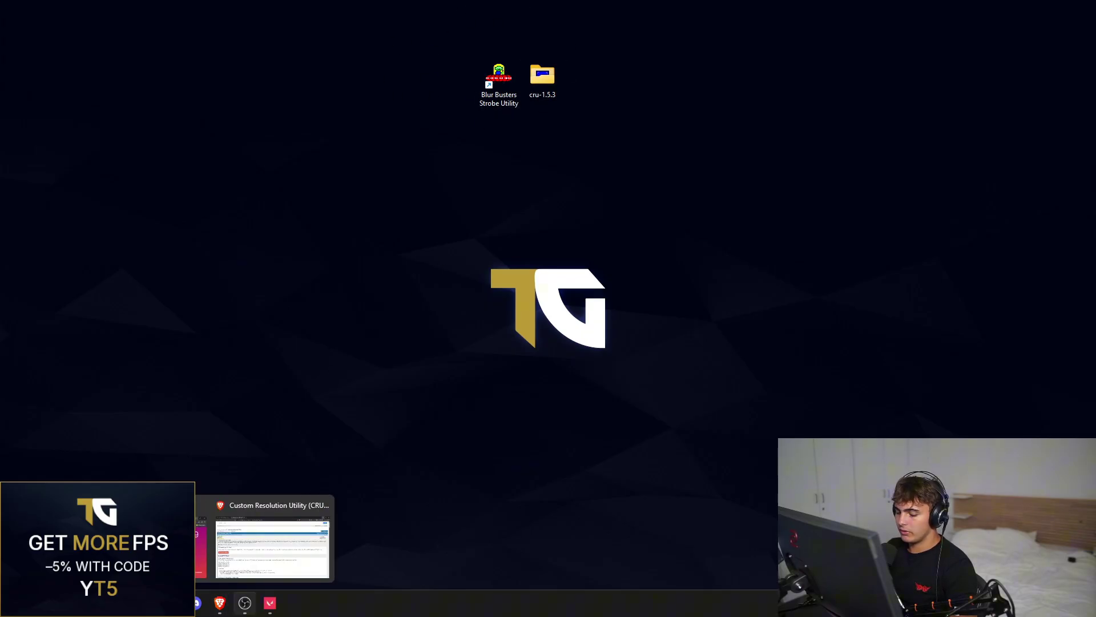
double_click(500, 79)
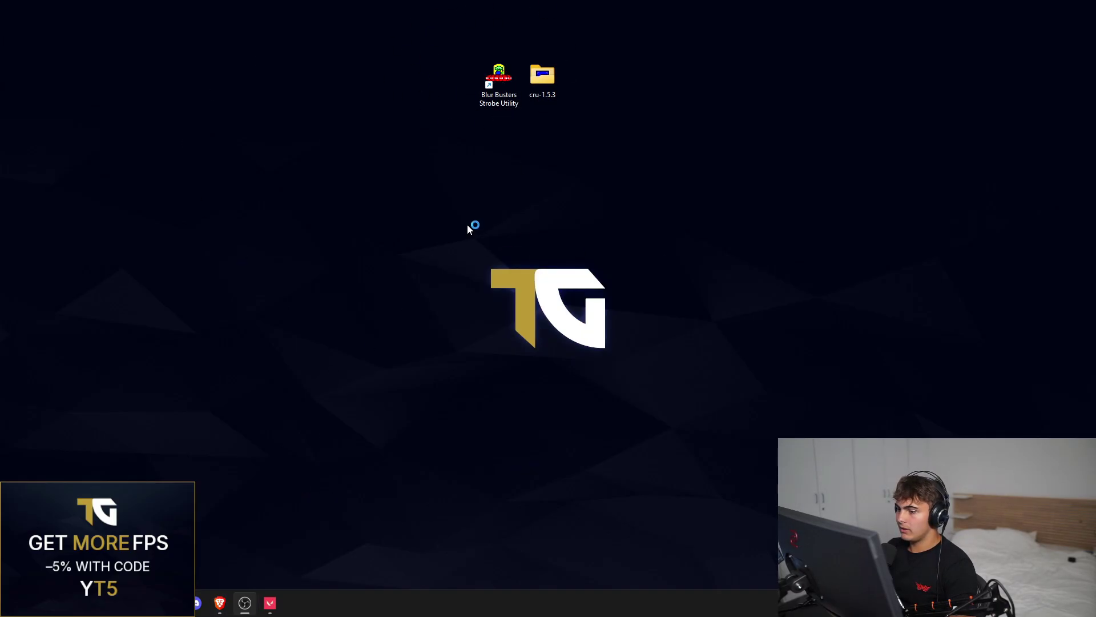
left_click(515, 382)
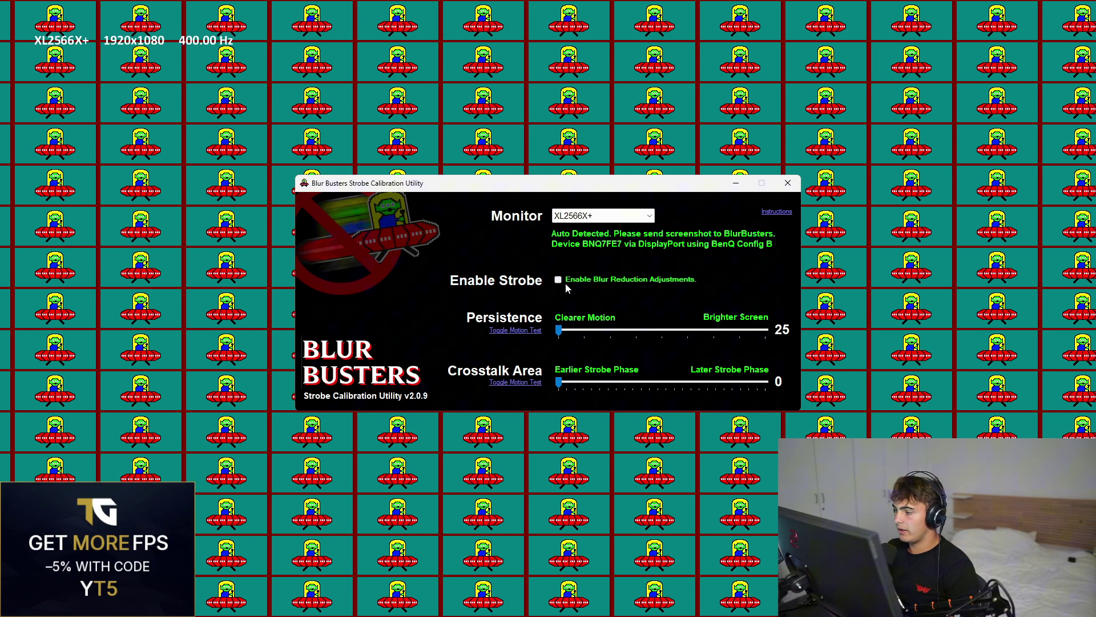
Step: Enable the blur reduction adjustments for the XL2566X+ monitor and set the crosstalk area to 0
left_click(559, 280)
left_click(559, 280)
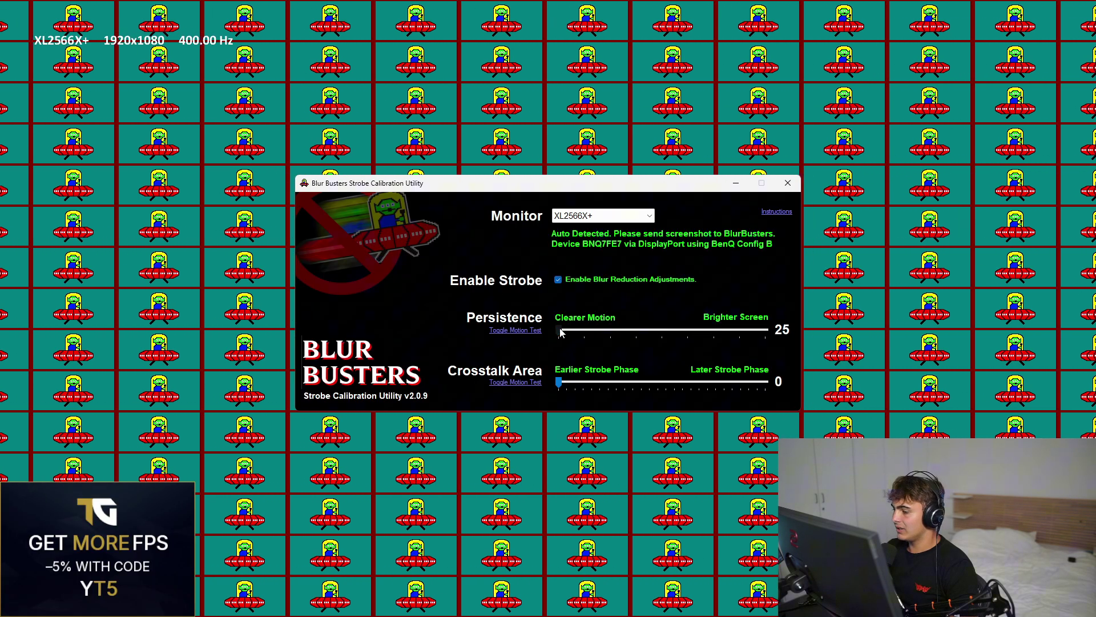
mouse_move(559, 381)
left_mouse_down()
mouse_move(717, 382)
mouse_move(559, 382)
left_mouse_up()
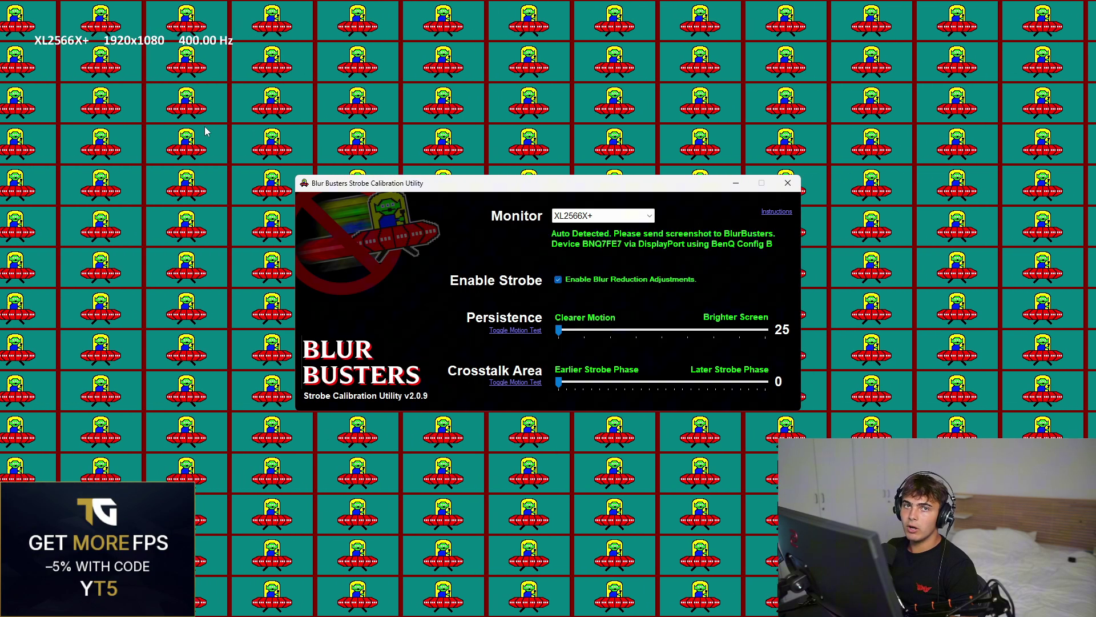
Step: Switch to VALORANT and move around the practice range with the knife and rifle to examine motion clarity on the bots
key("alt+Tab")
key("alt+Tab")
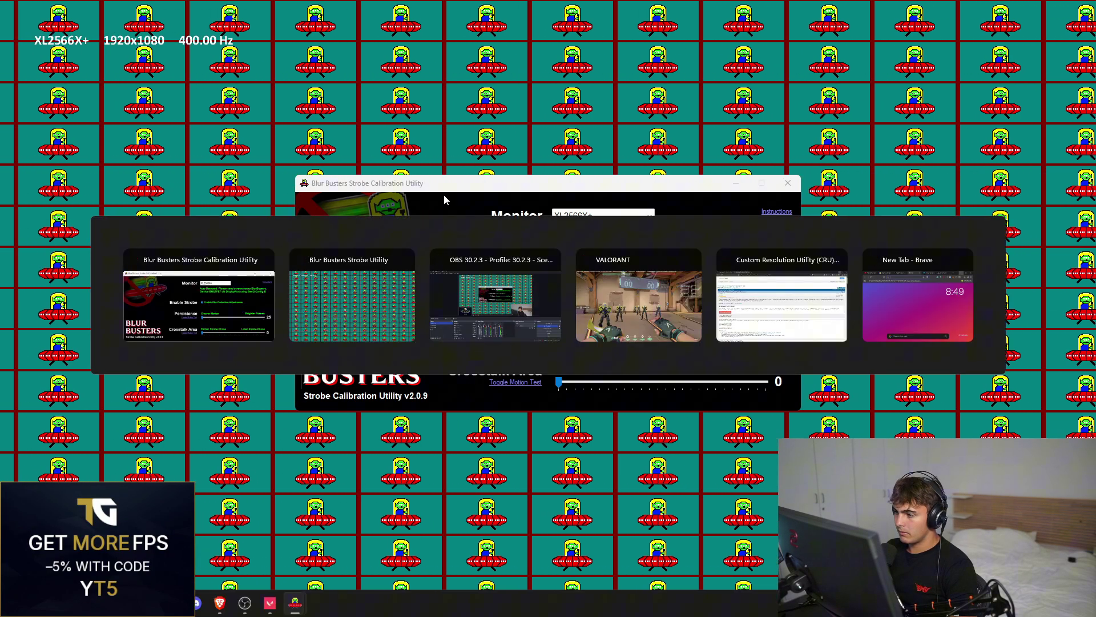
key("alt+Tab")
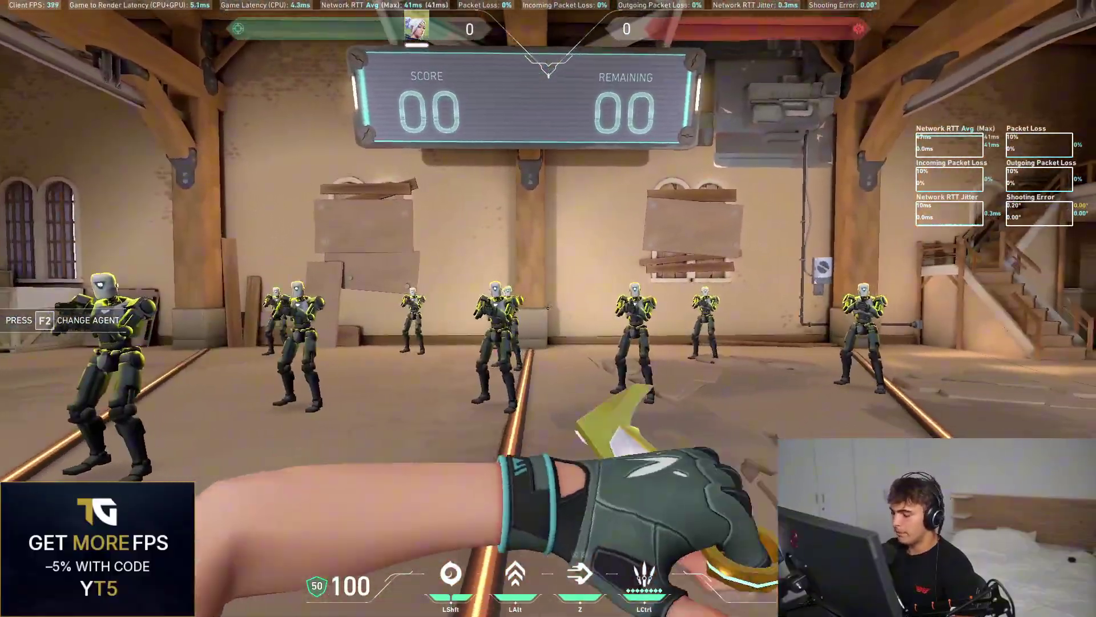
key("d")
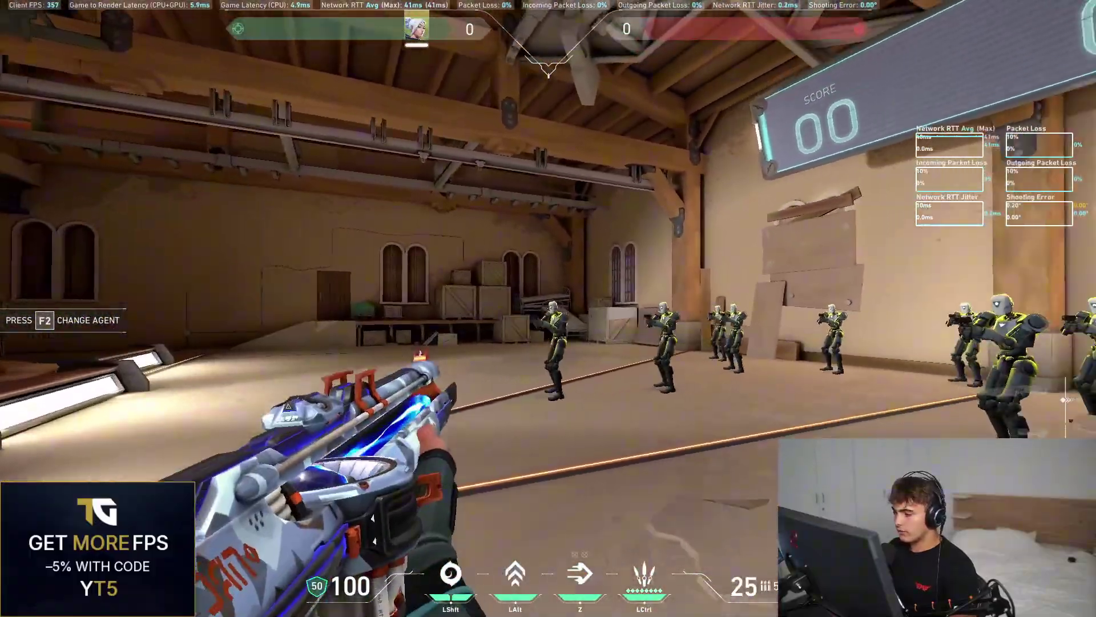
key("a")
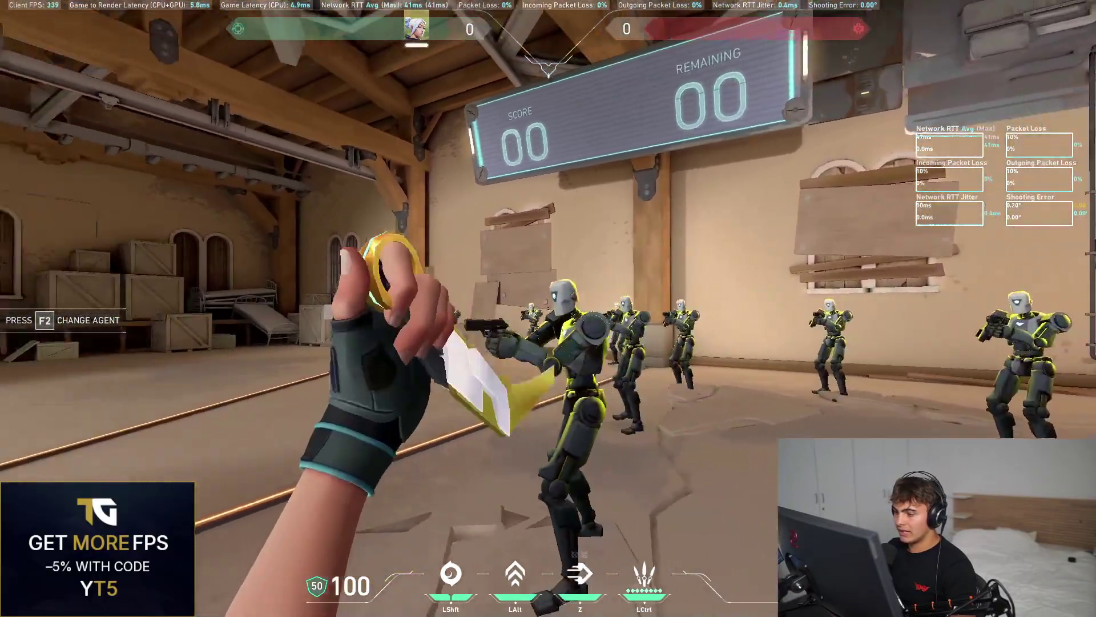
key("1")
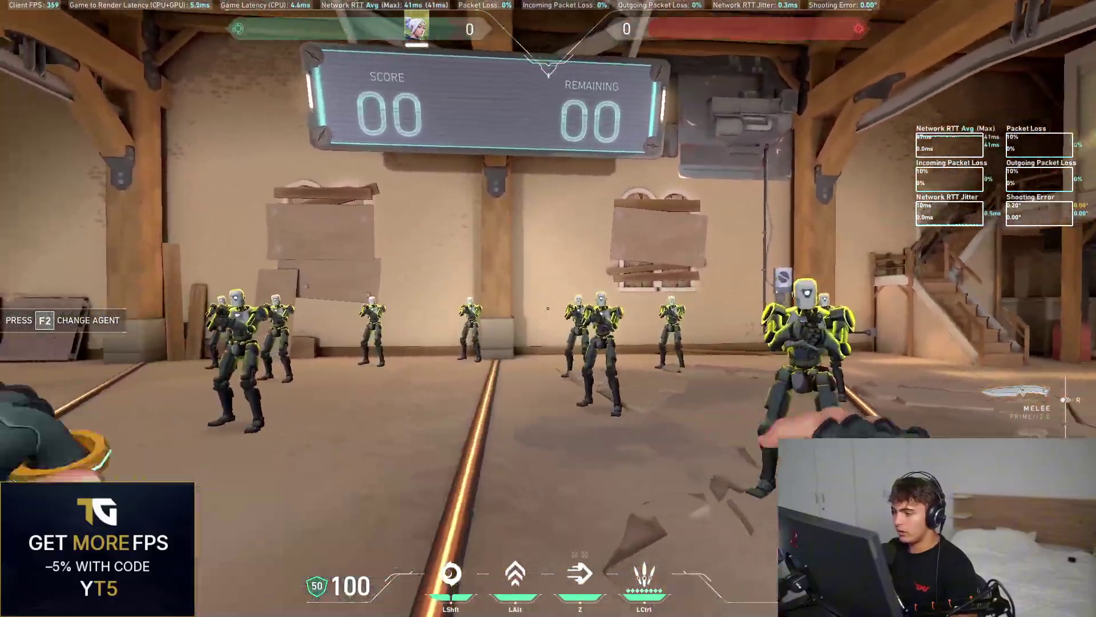
key("d")
left_click(548, 309)
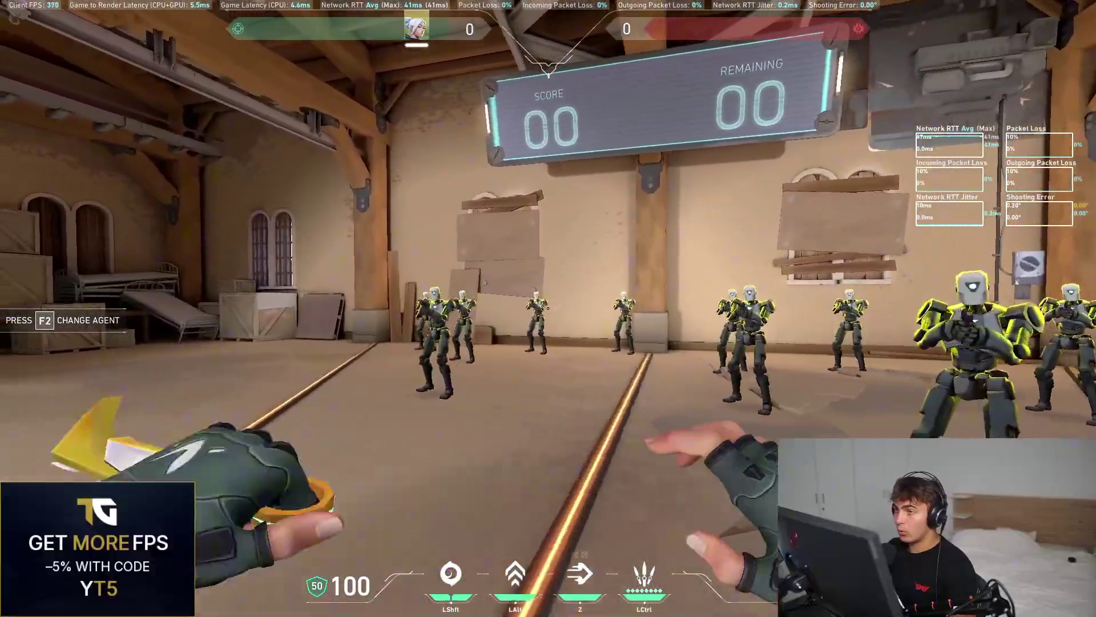
key("1")
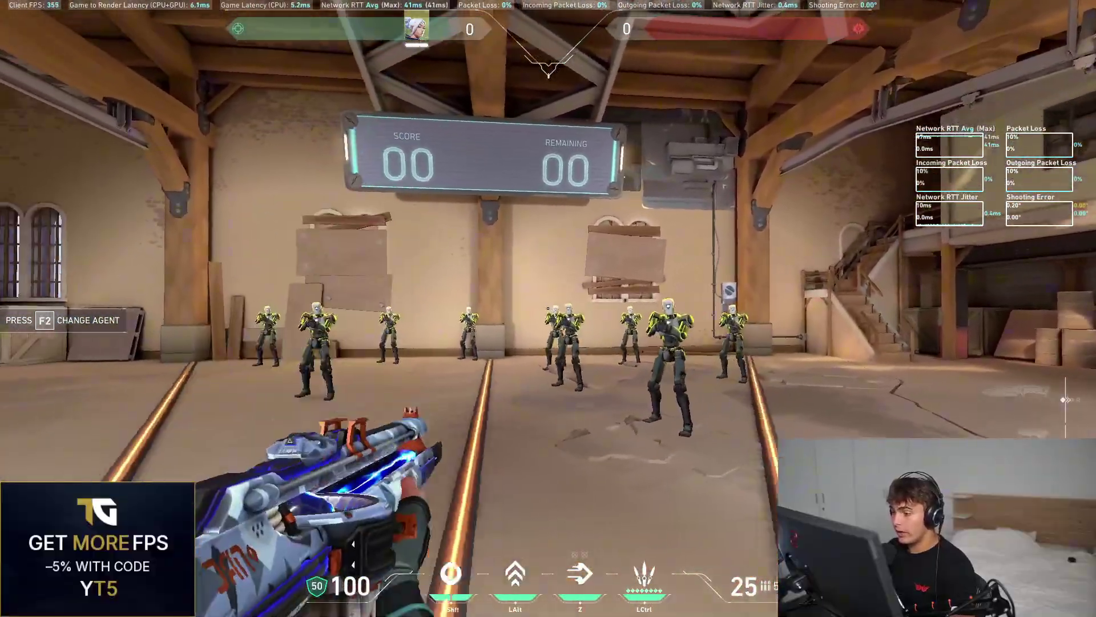
key("3")
key("w")
key("d")
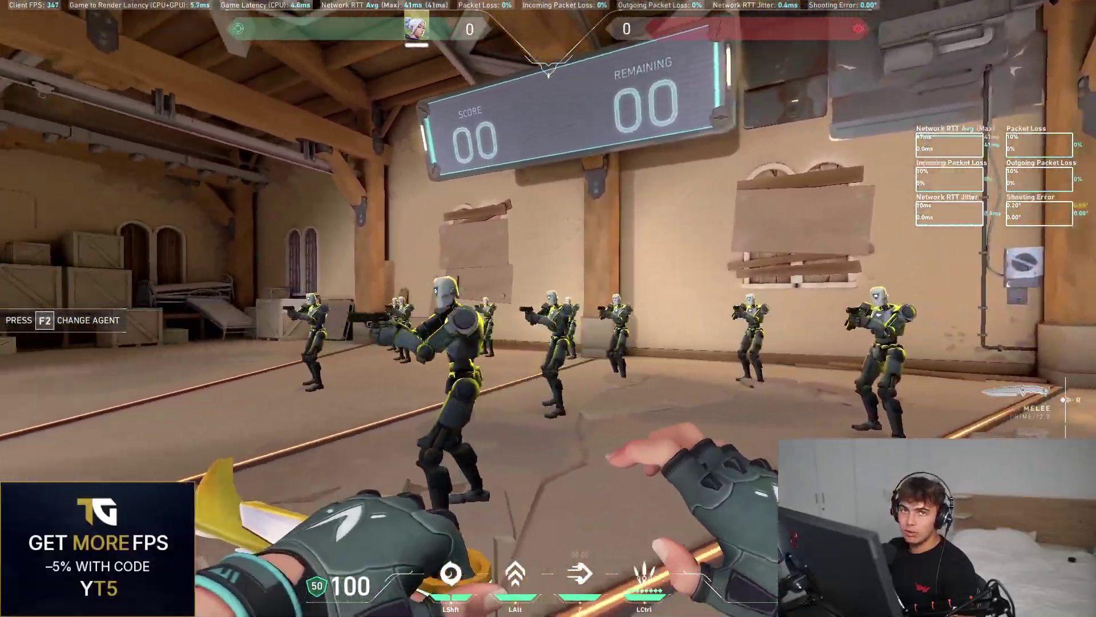
key("w")
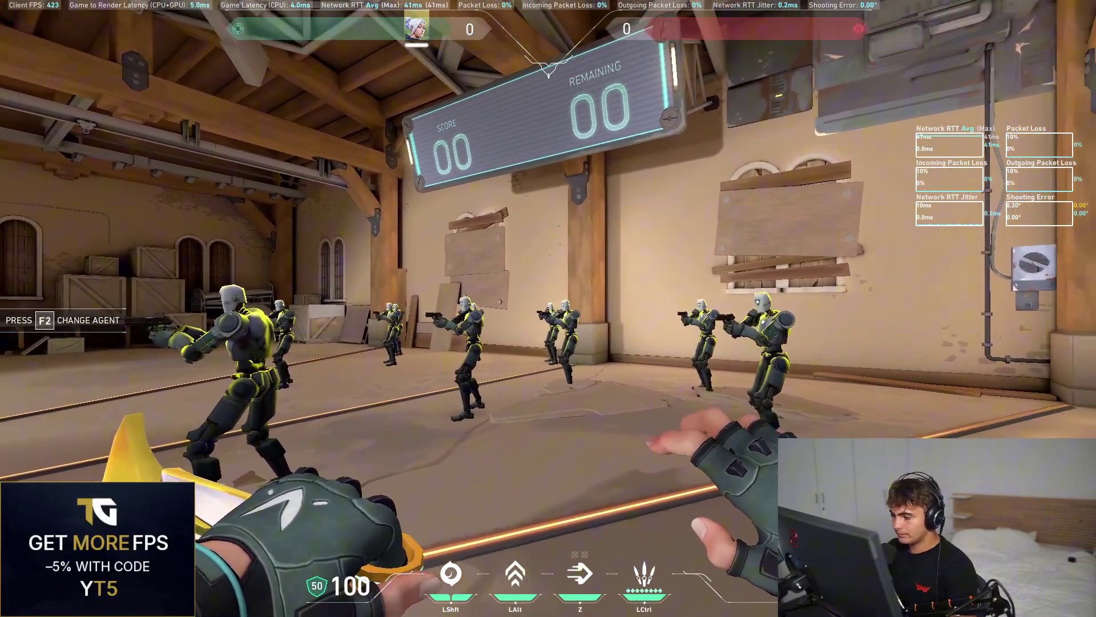
Step: Leave the game for the desktop and view the Custom Resolution Utility (CRU) download page in the browser
key("super+d")
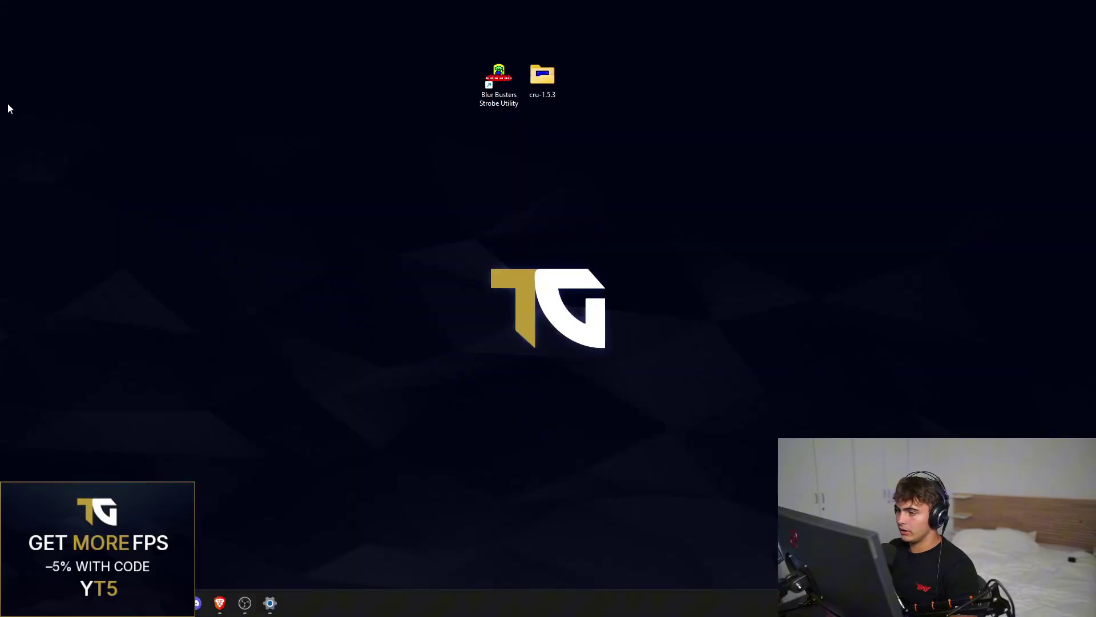
left_click_drag(604, 146, 492, 60)
left_click(468, 50)
mouse_move(215, 608)
left_click(272, 542)
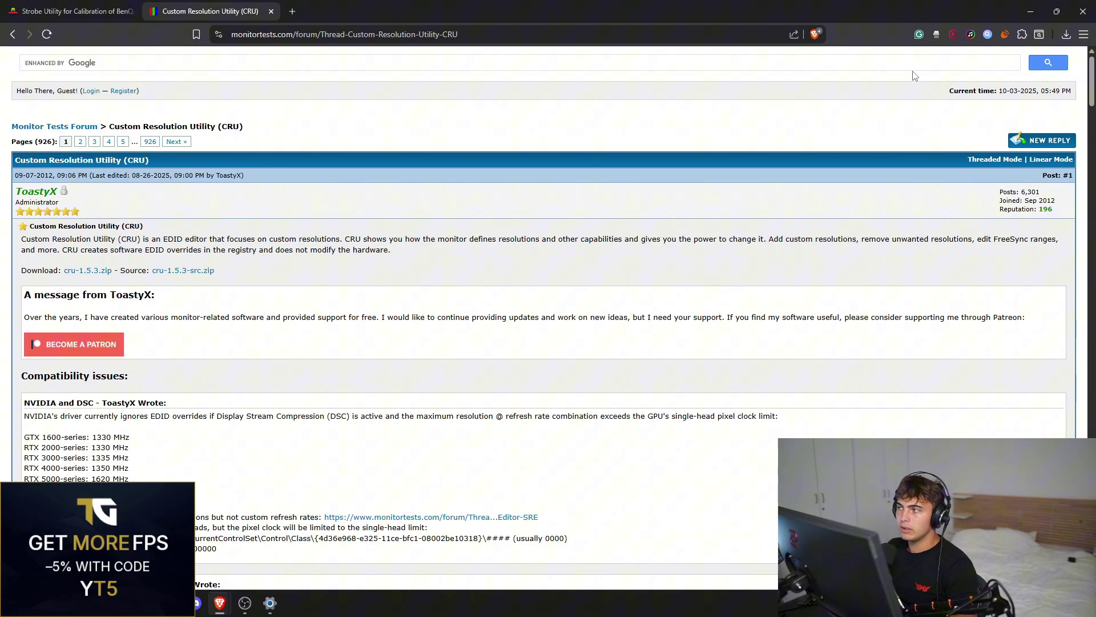
left_click(1031, 12)
Step: Launch CRU.exe from the cru-1.5.3 desktop folder and close the folder window
double_click(542, 78)
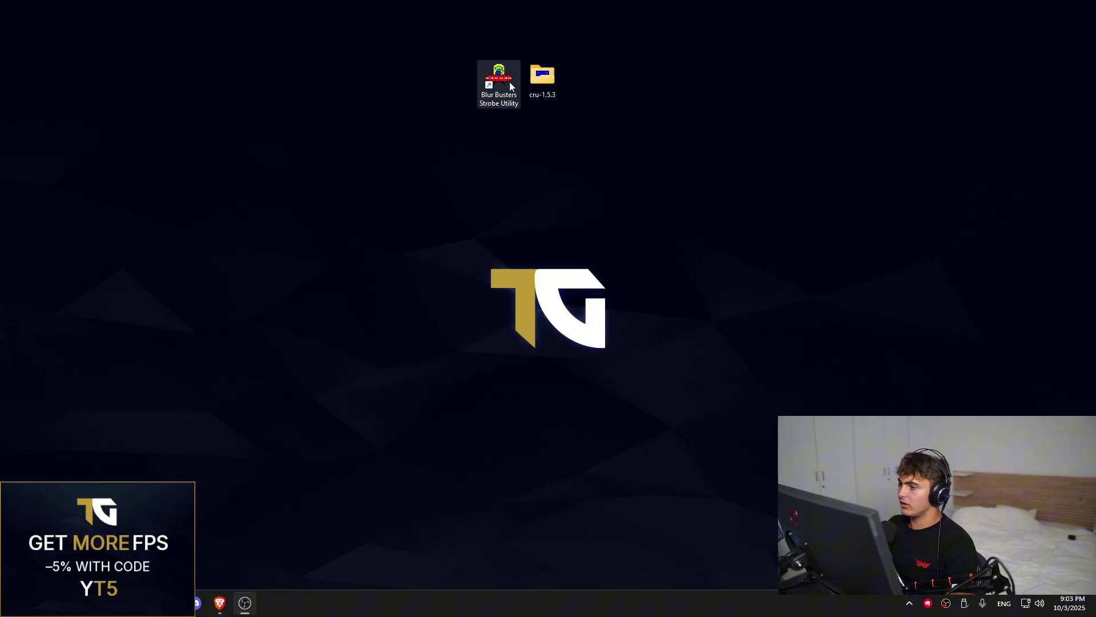
left_click(543, 81)
double_click(542, 79)
double_click(400, 264)
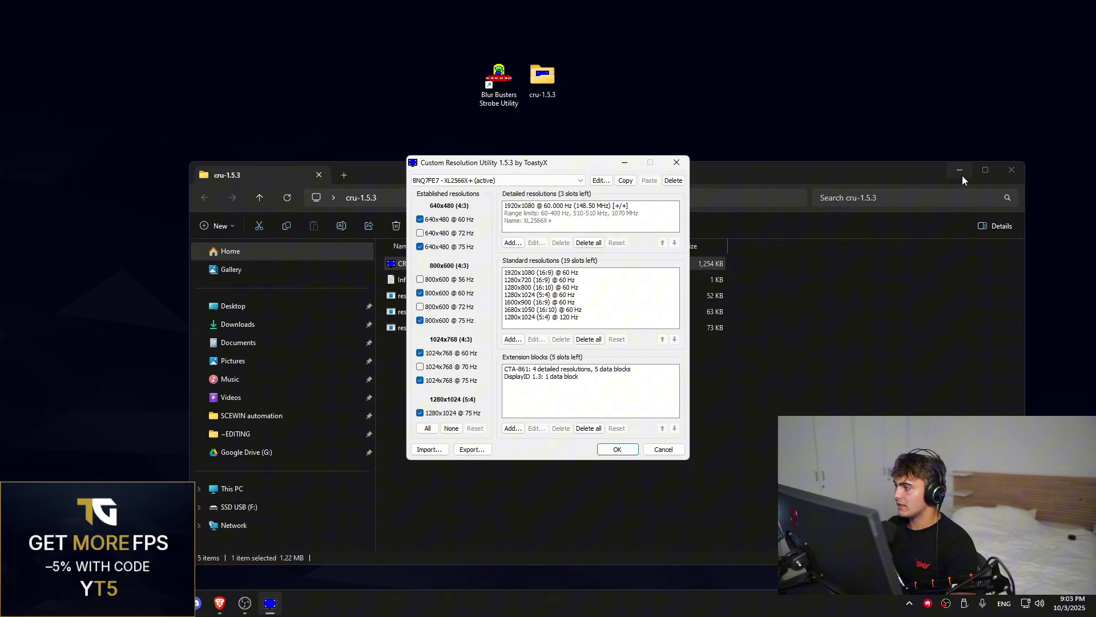
left_click(1012, 170)
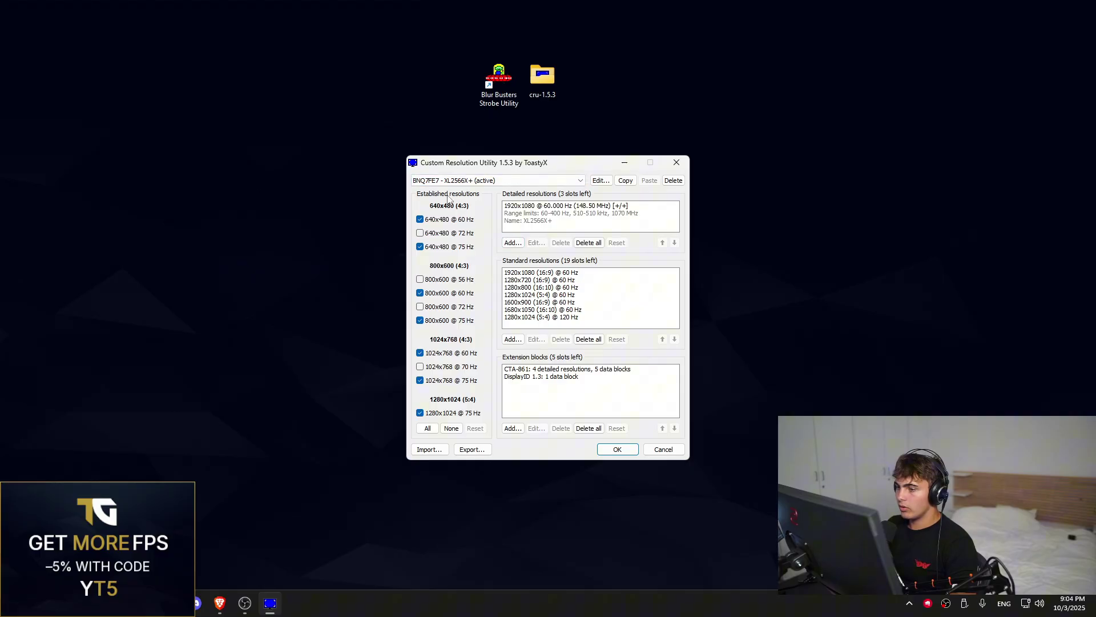
Step: Disable all established resolutions and delete all standard resolutions for the XL2566X+
left_click(452, 432)
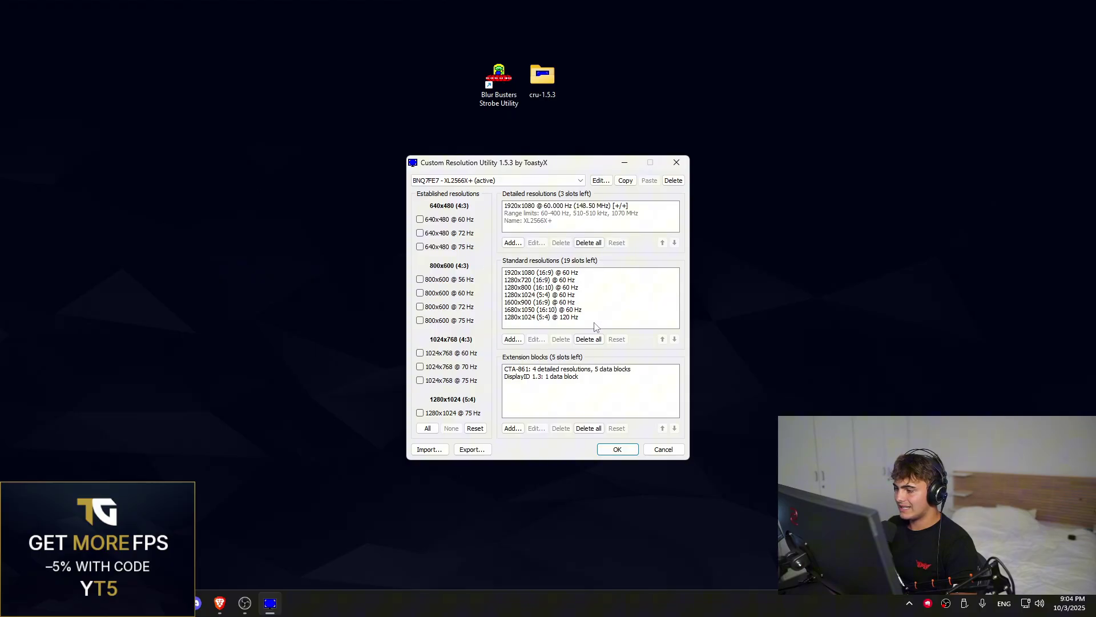
left_click(587, 339)
Step: In the CTA-861 extension block, delete all detailed resolutions and the TV resolutions data block
left_click(585, 371)
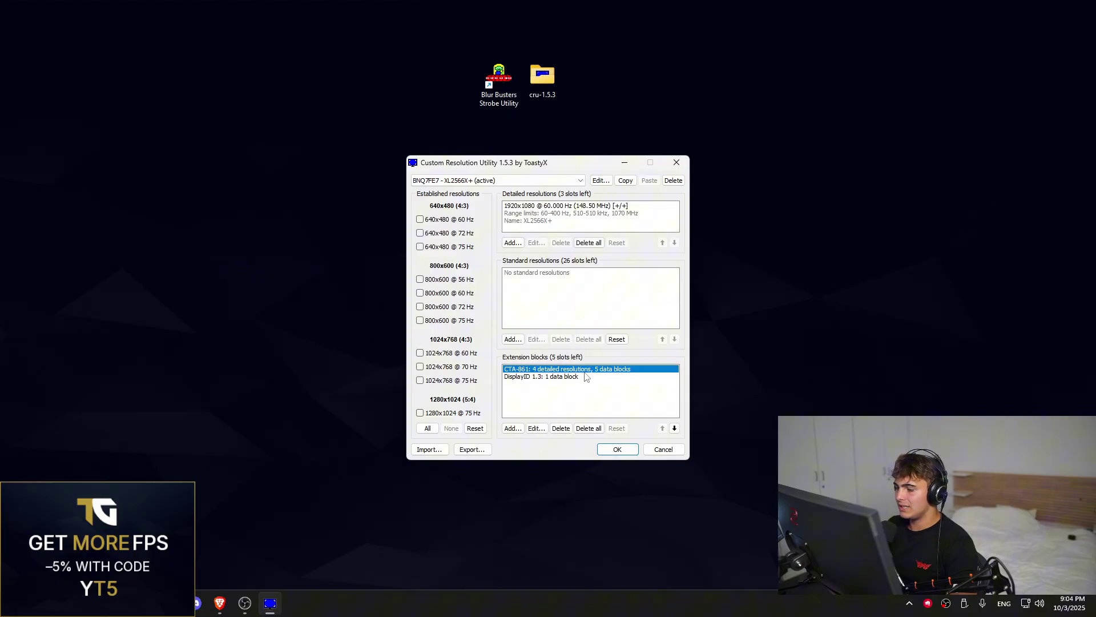
left_click(536, 428)
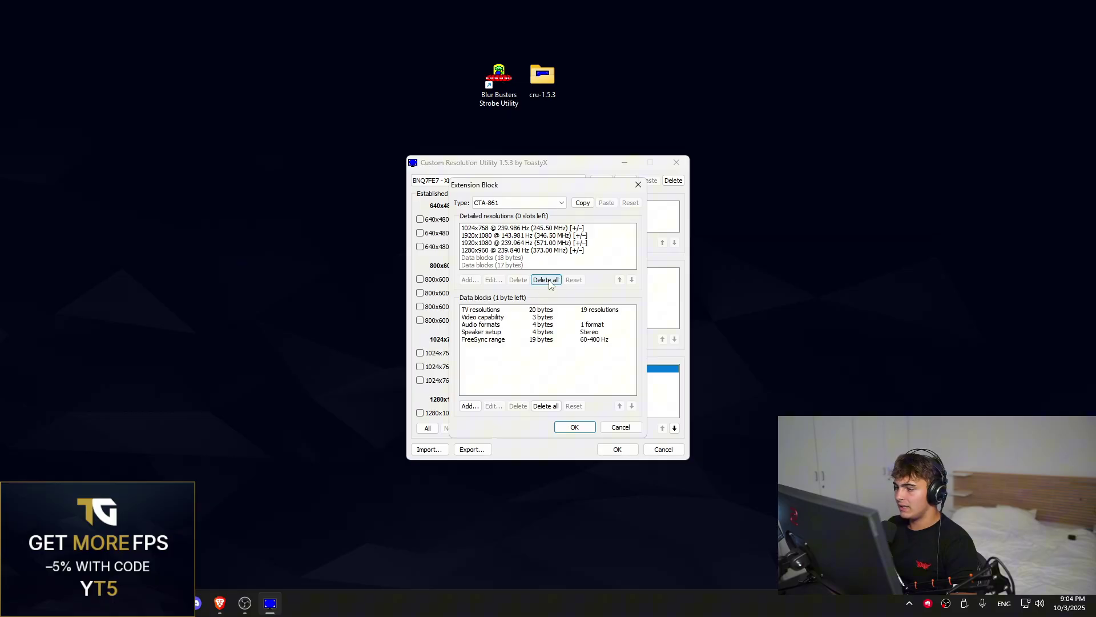
left_click(546, 280)
left_click(480, 310)
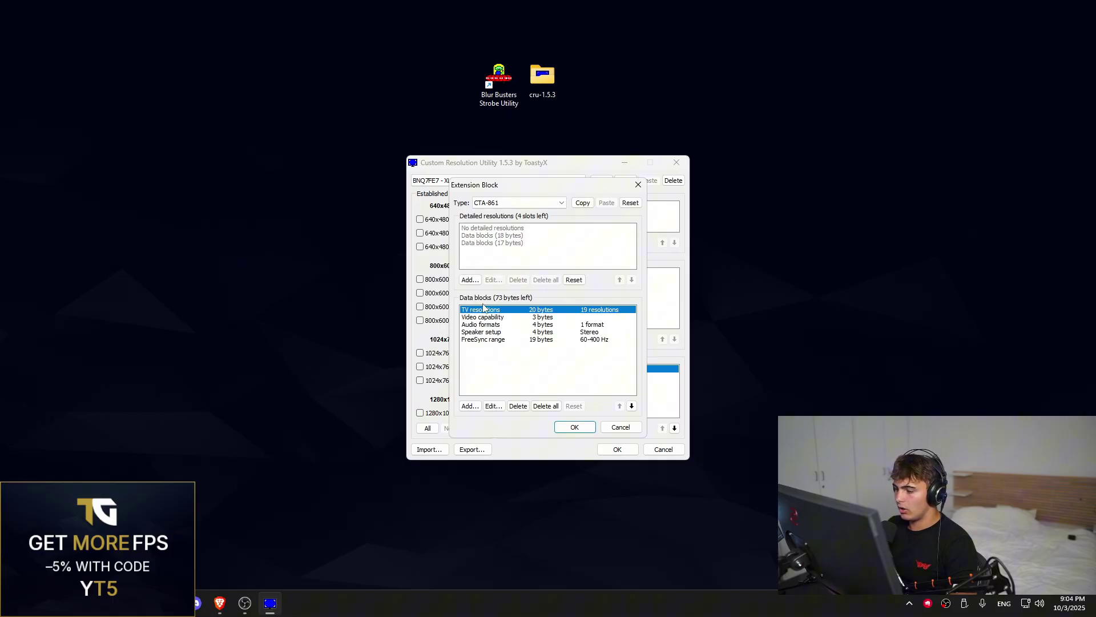
left_click(518, 406)
left_click(575, 427)
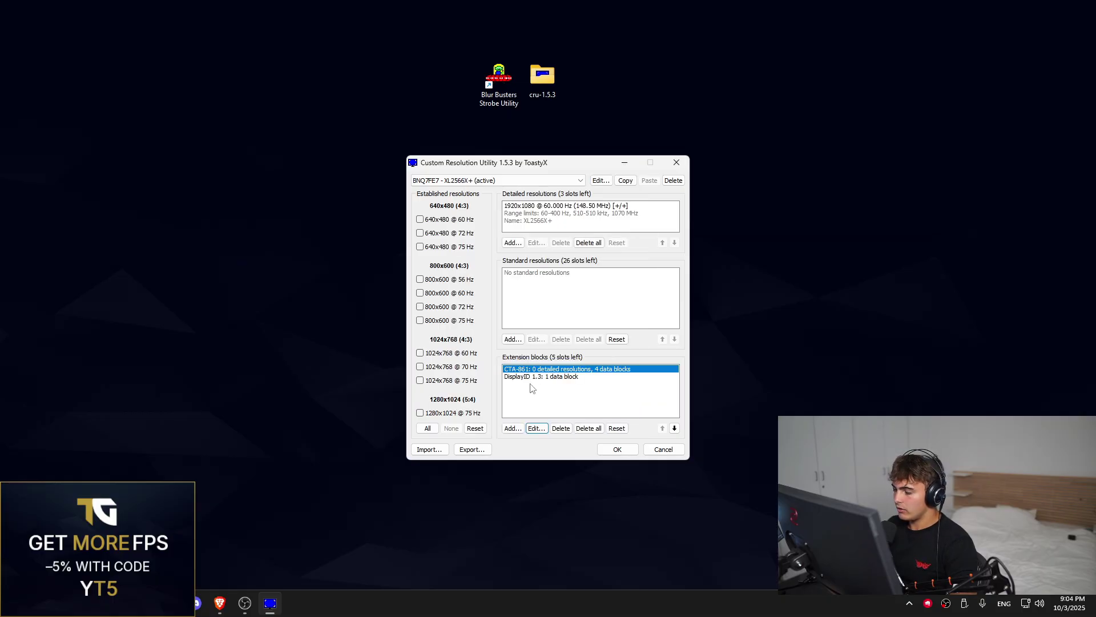
Step: In the DisplayID 1.3 extension block, delete every detailed resolution except 1920x1080 at 400 Hz
left_click(529, 385)
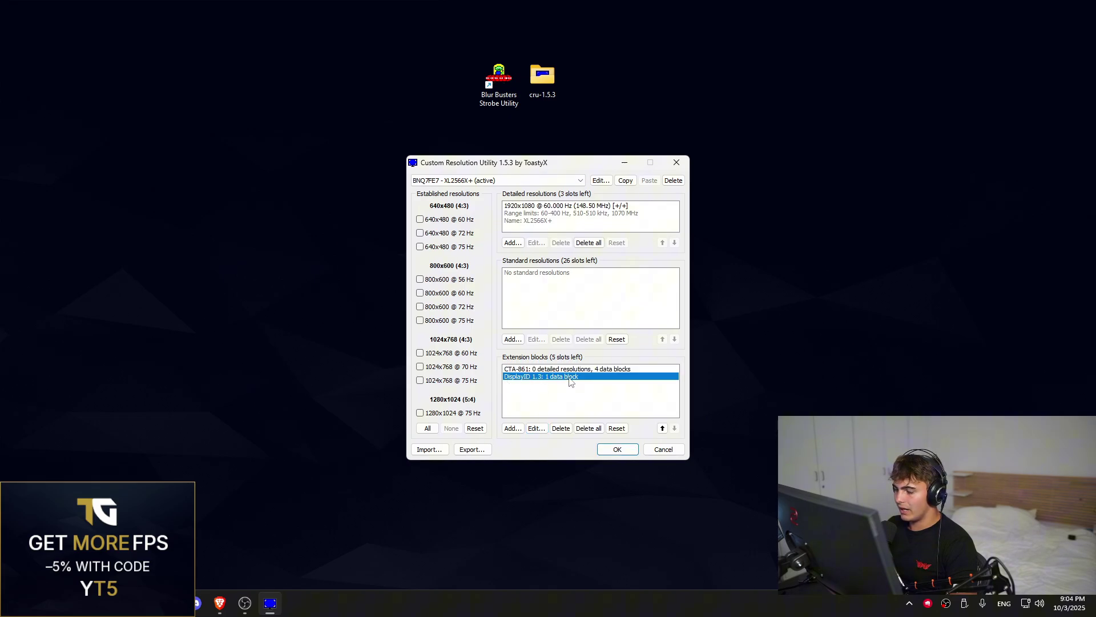
left_click(536, 428)
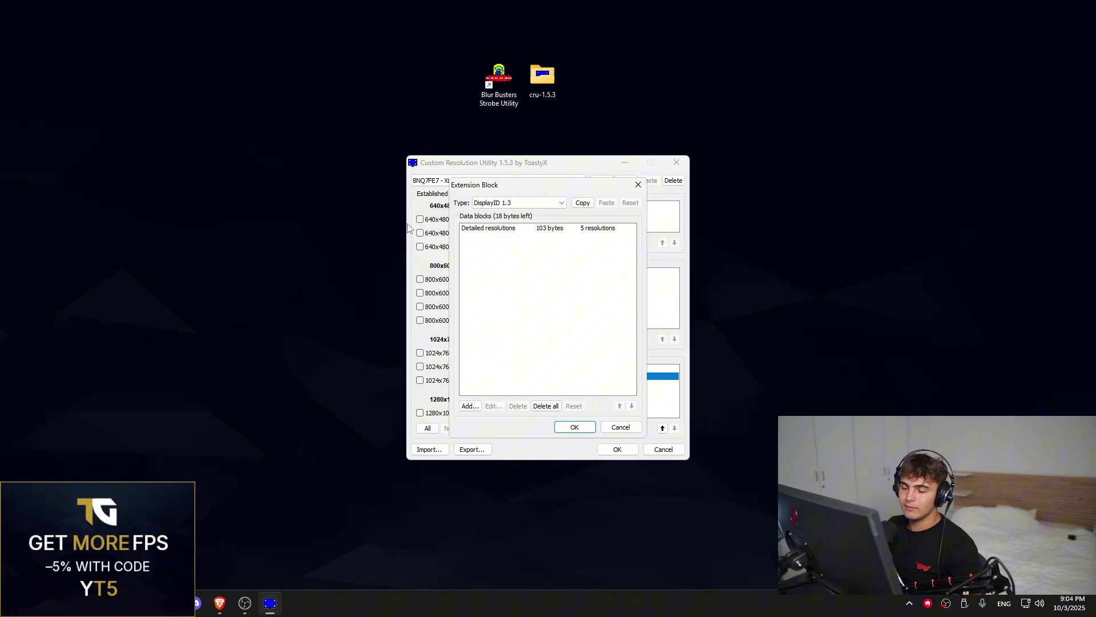
left_click(507, 230)
left_click(494, 406)
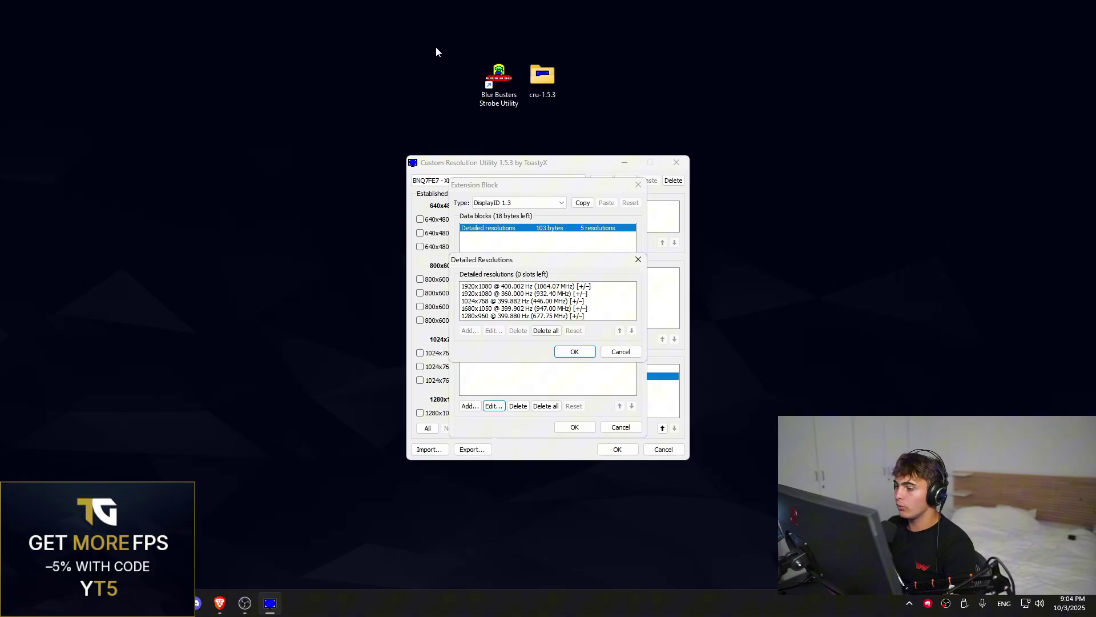
left_click(545, 287)
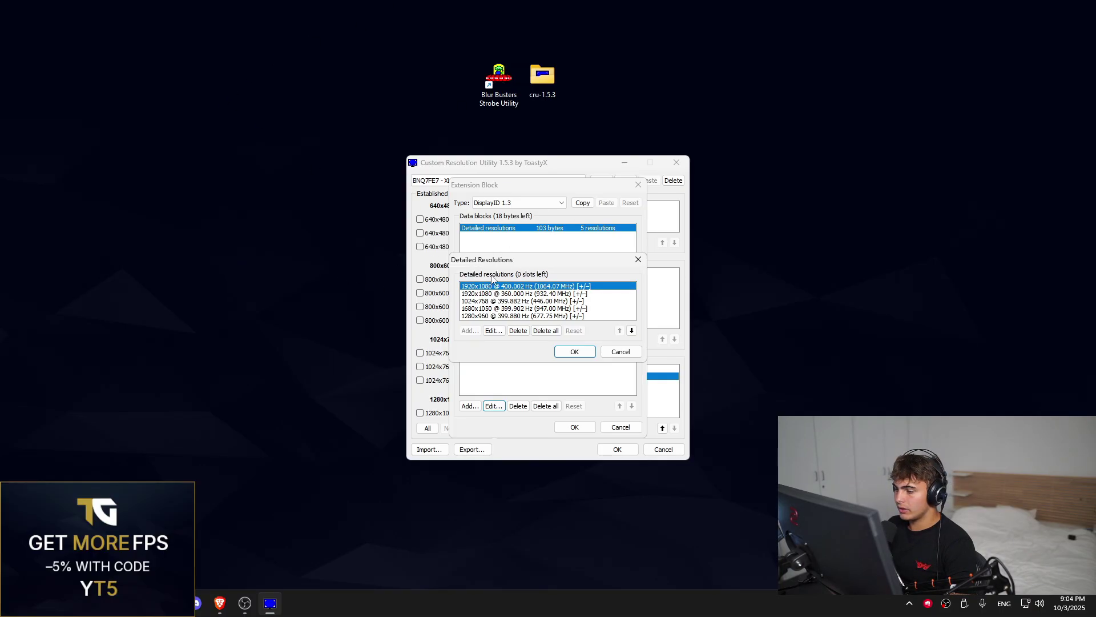
left_click(485, 293)
left_click(518, 331)
left_click(519, 331)
left_click(519, 331)
left_click(519, 330)
Step: Copy the timing of the 1920x1080 400 Hz resolution and paste it into a new detailed resolution
left_click(494, 290)
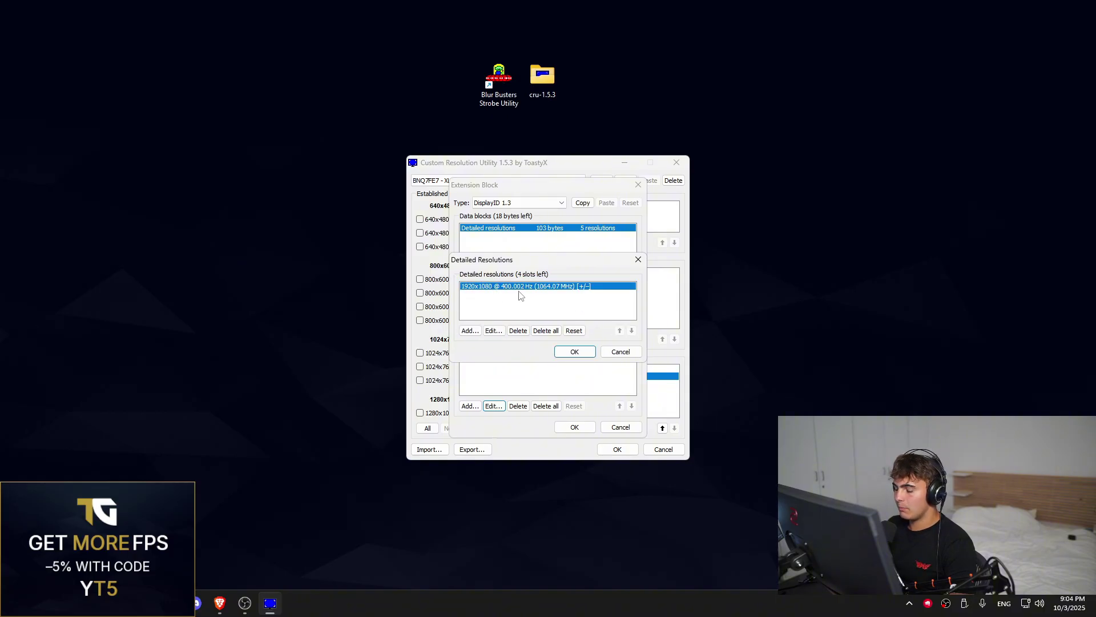
left_click(498, 333)
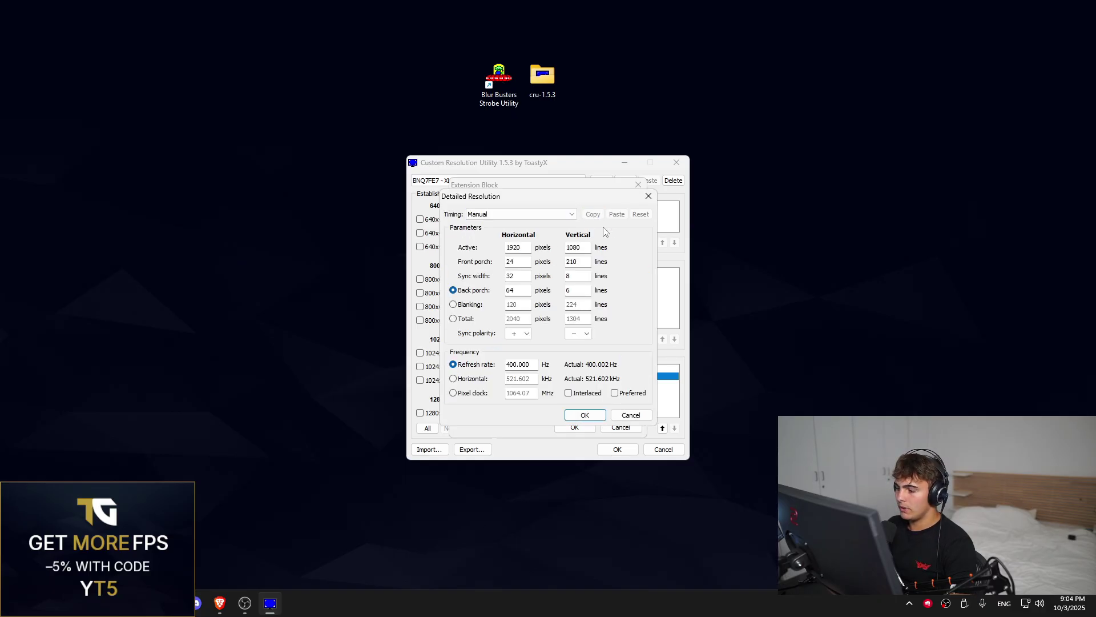
left_click(585, 415)
left_click(472, 330)
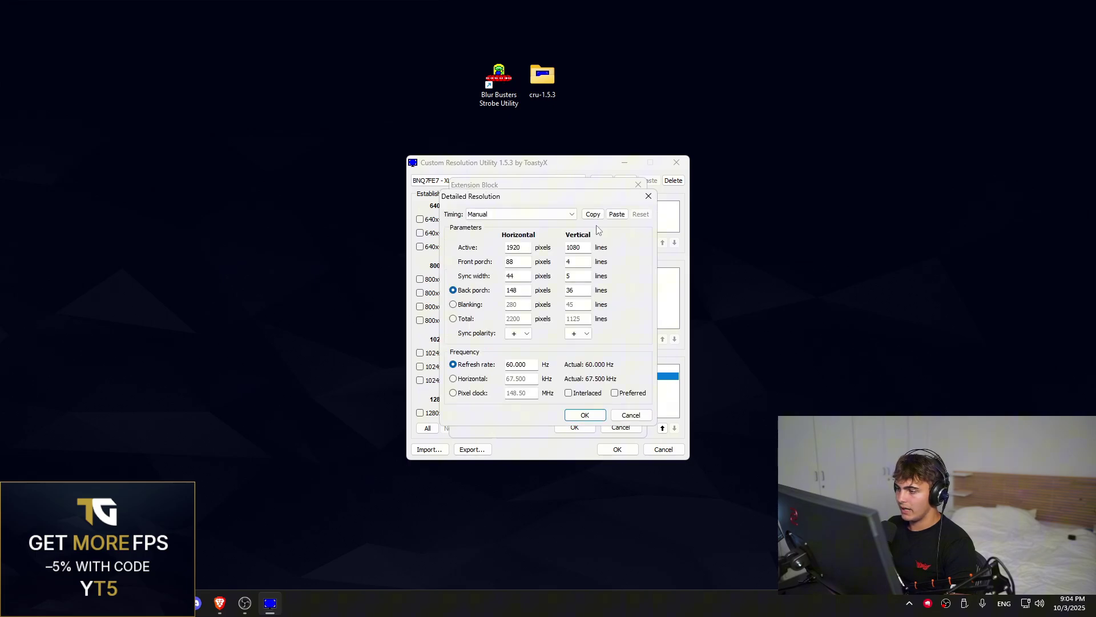
left_click(617, 214)
Step: Set the new resolution to Exact reduced timing with an active size of 1280x882 at 400 Hz
left_click(525, 214)
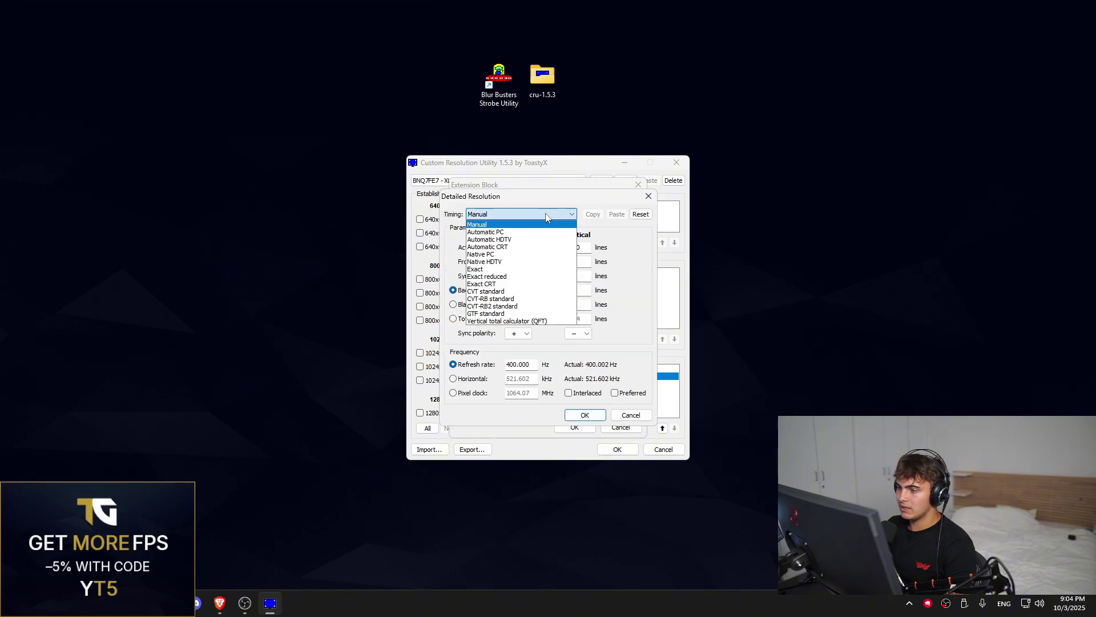
left_click(525, 277)
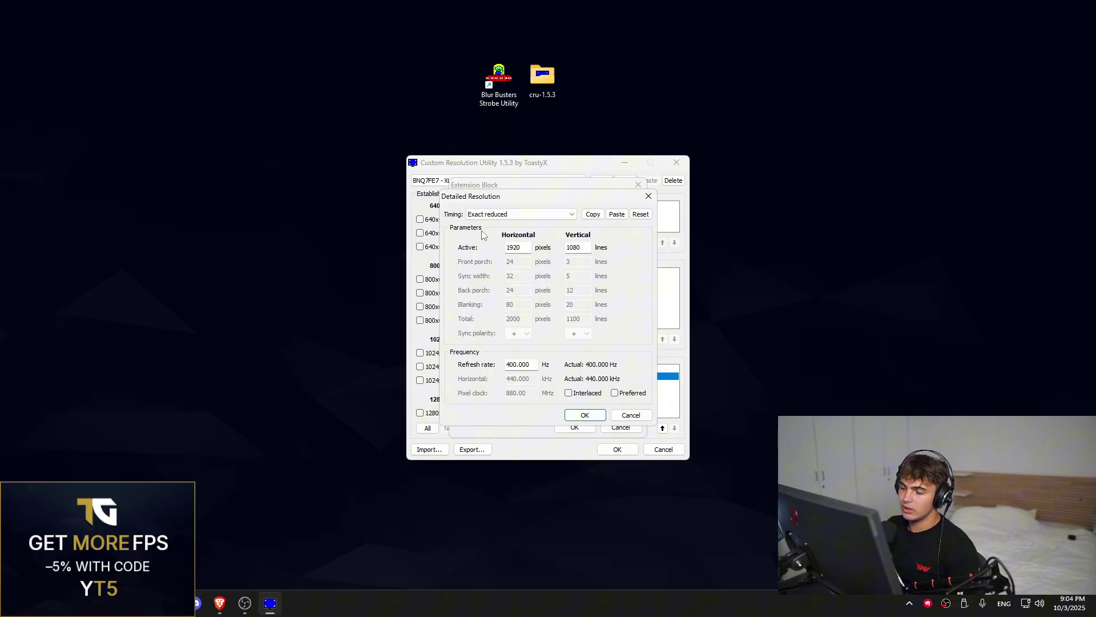
double_click(504, 251)
type("1280")
key("Tab")
type("882")
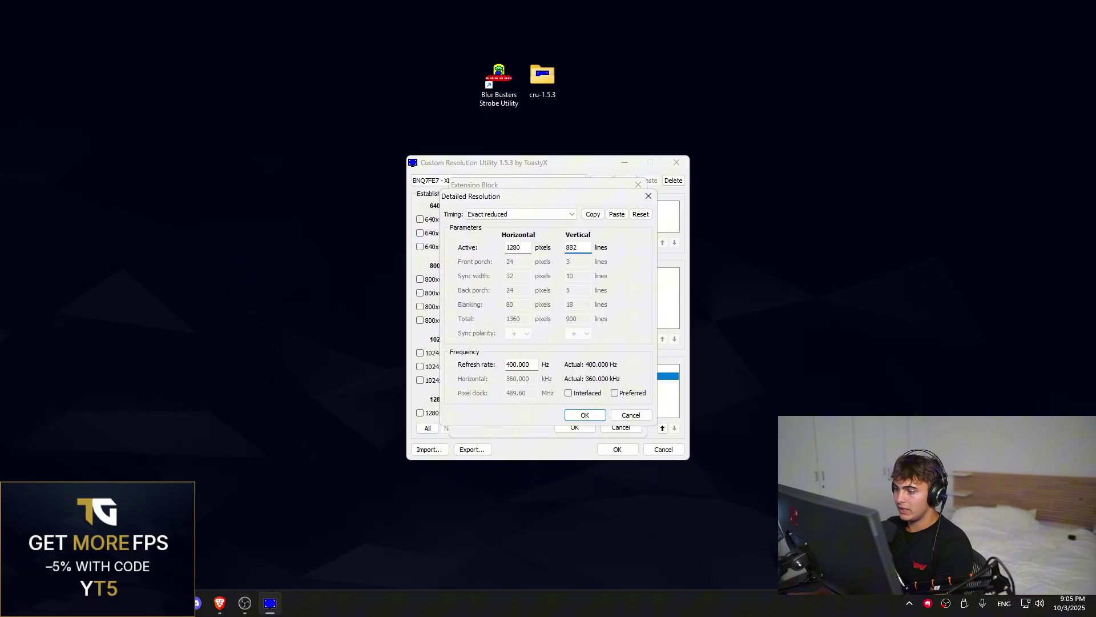
key("Return")
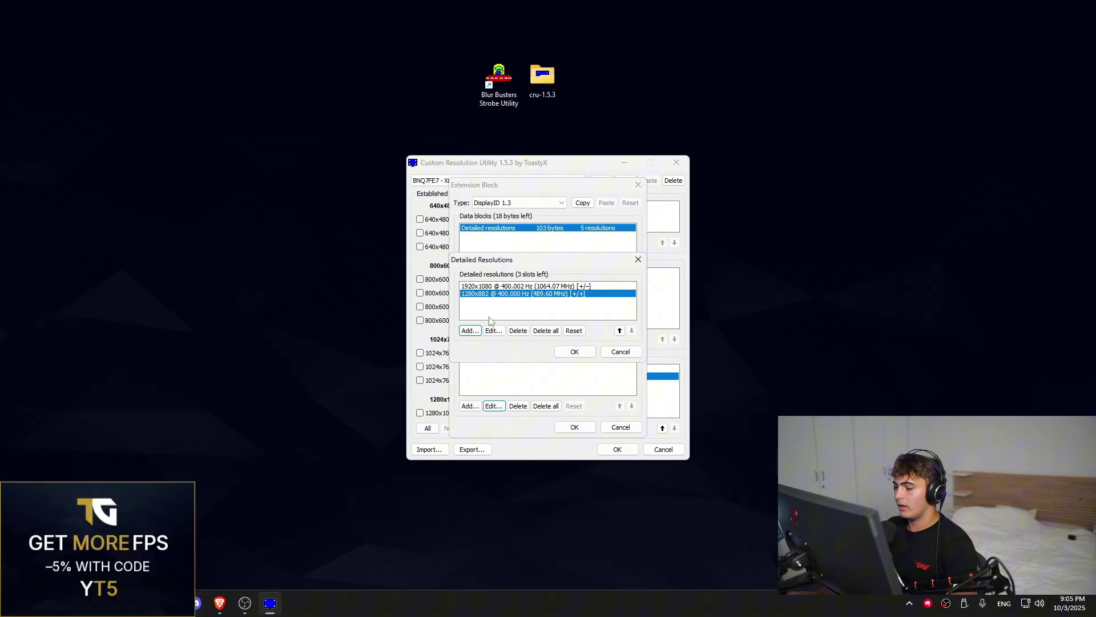
Step: Add another 400 Hz detailed resolution of 1280x960 from the copied values, using Exact reduced timing
left_click(471, 330)
left_click(571, 214)
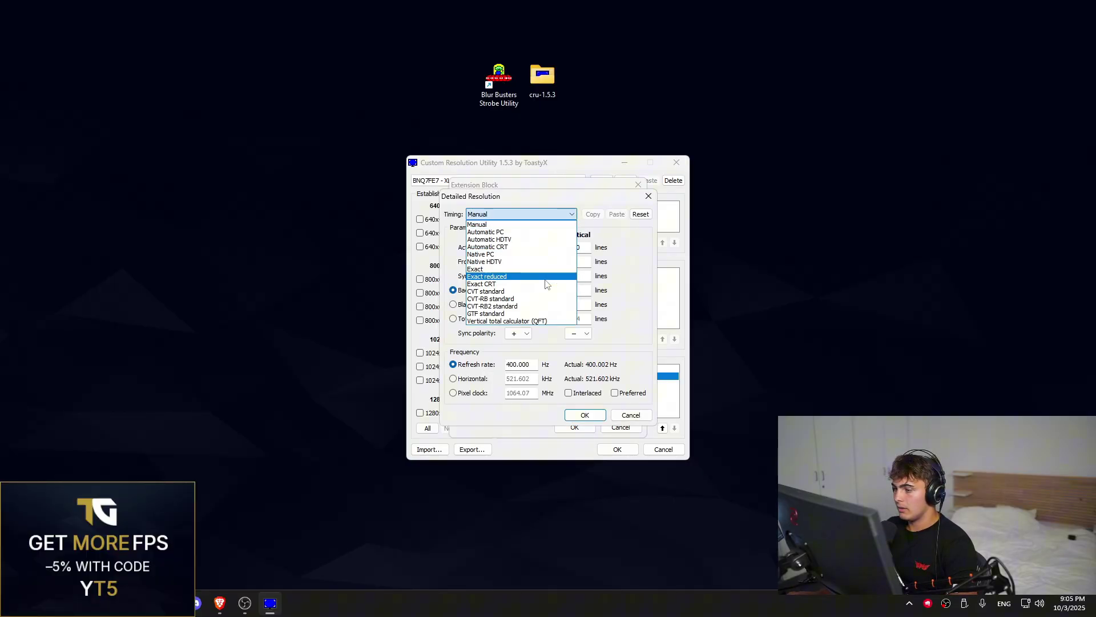
left_click(545, 283)
type("1280")
key("Tab")
type("960")
key("Return")
Step: Save the DisplayID block and all resolution changes in CRU, and reopen the cru-1.5.3 folder
left_click(571, 350)
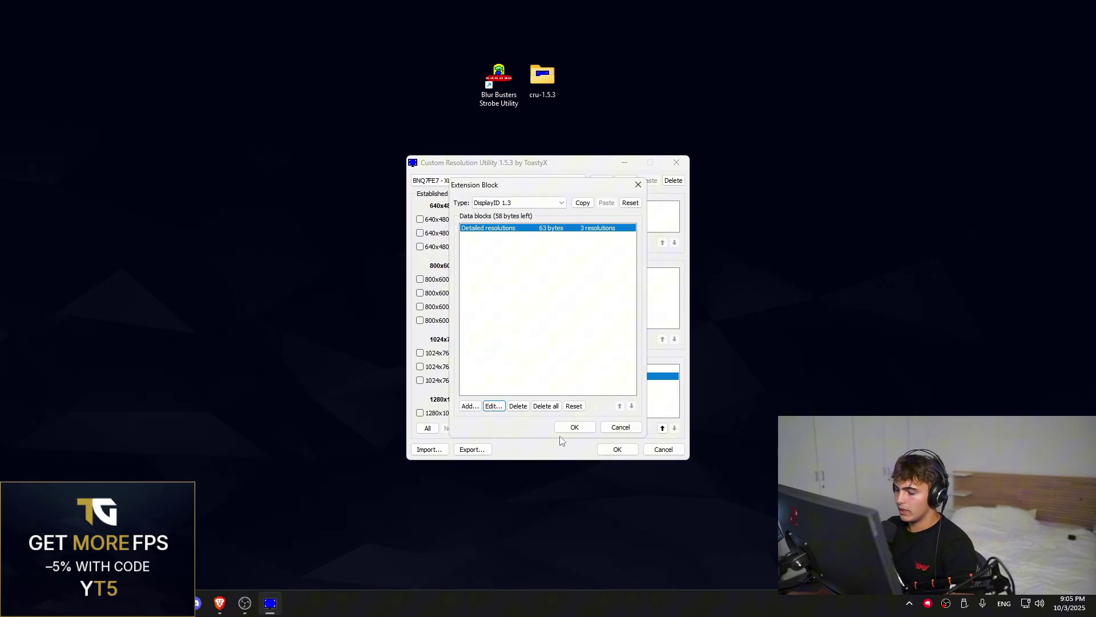
left_click(566, 428)
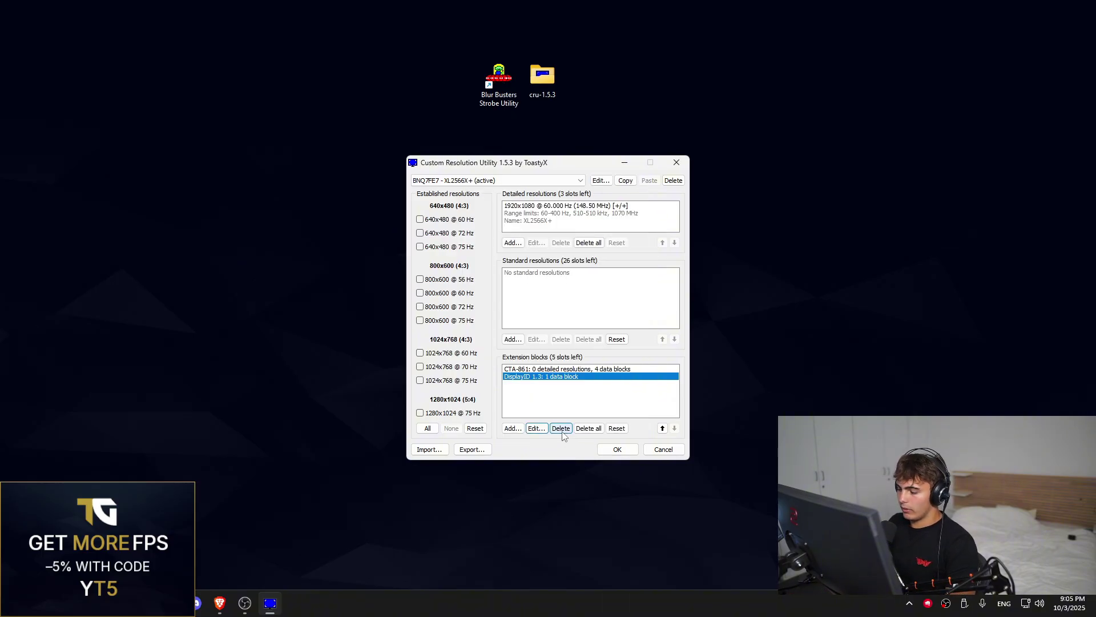
left_click(628, 451)
double_click(549, 85)
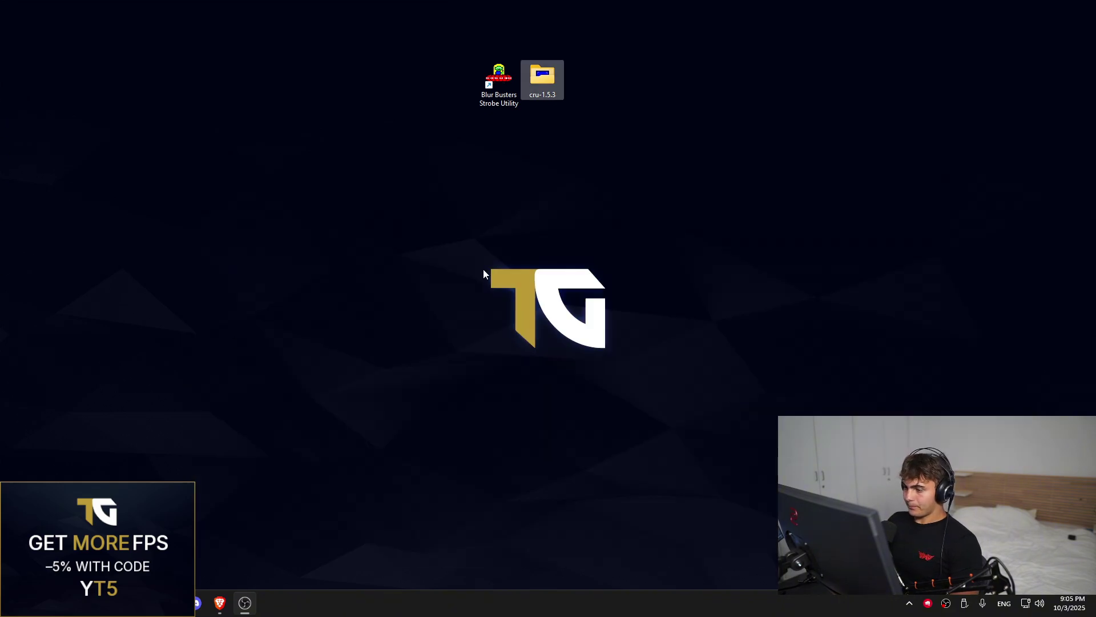
Step: Switch to NVIDIA Control Panel and show the resolution settings for the BenQ XL2566X+
right_click(549, 338)
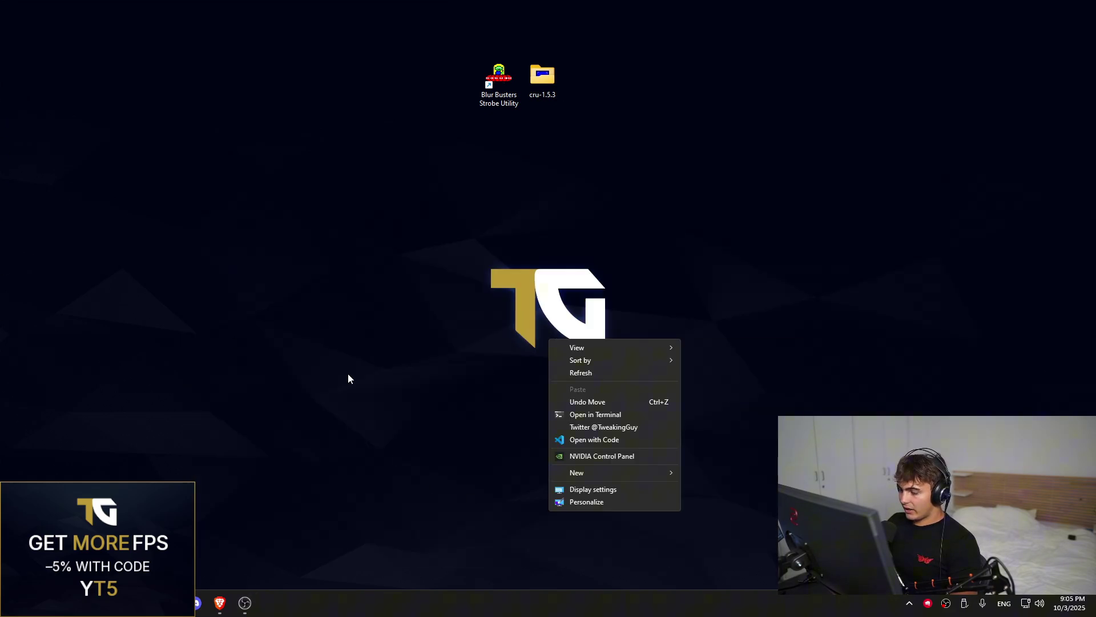
left_click(423, 263)
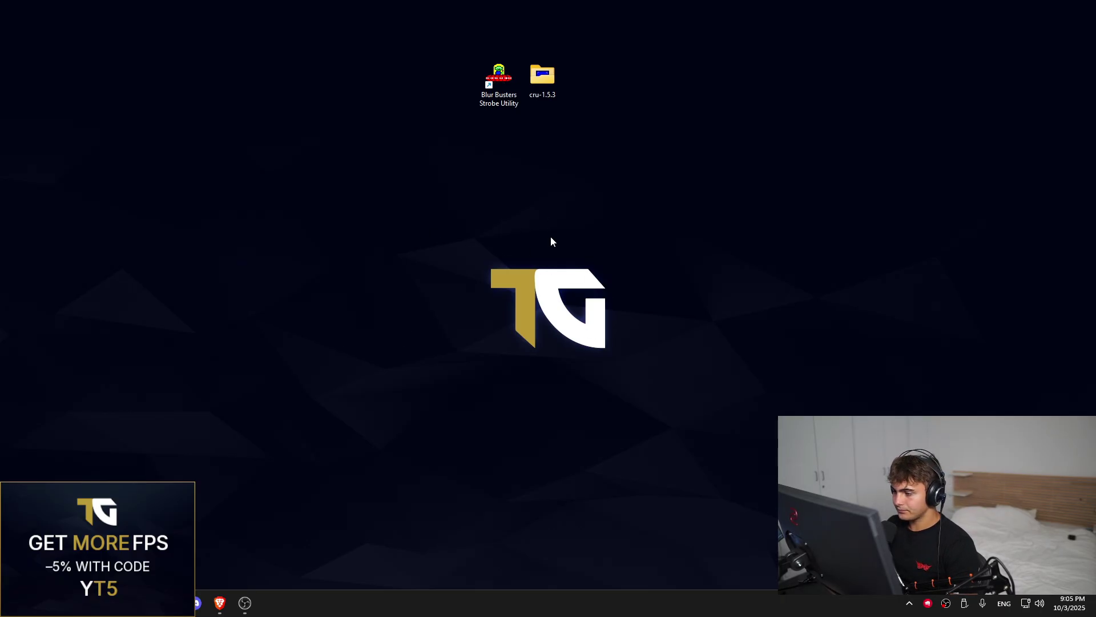
right_click(520, 217)
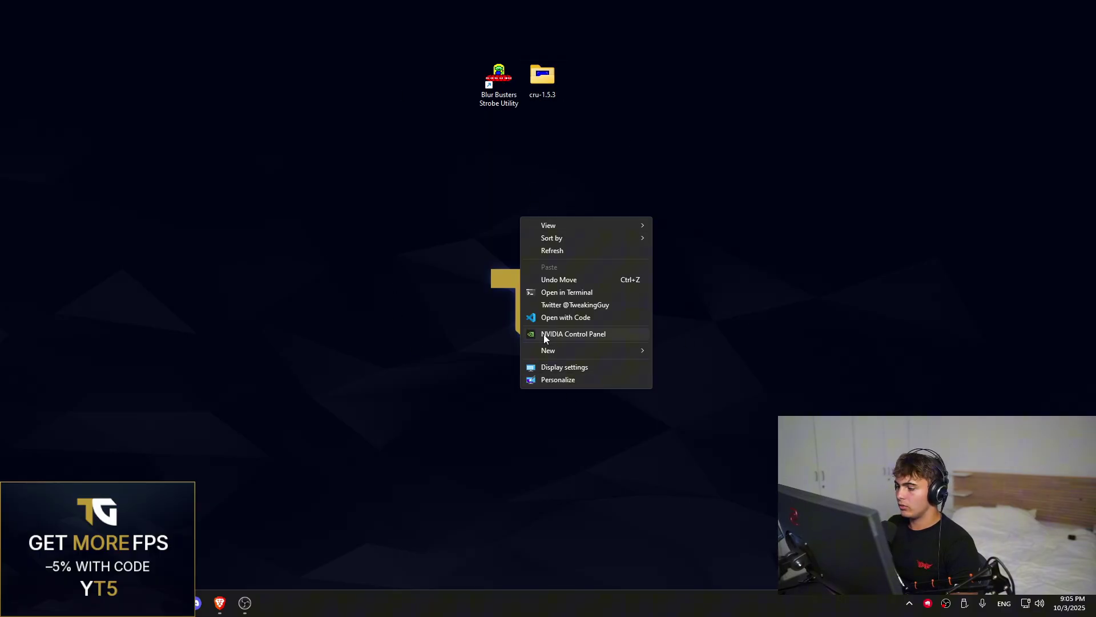
left_click(573, 334)
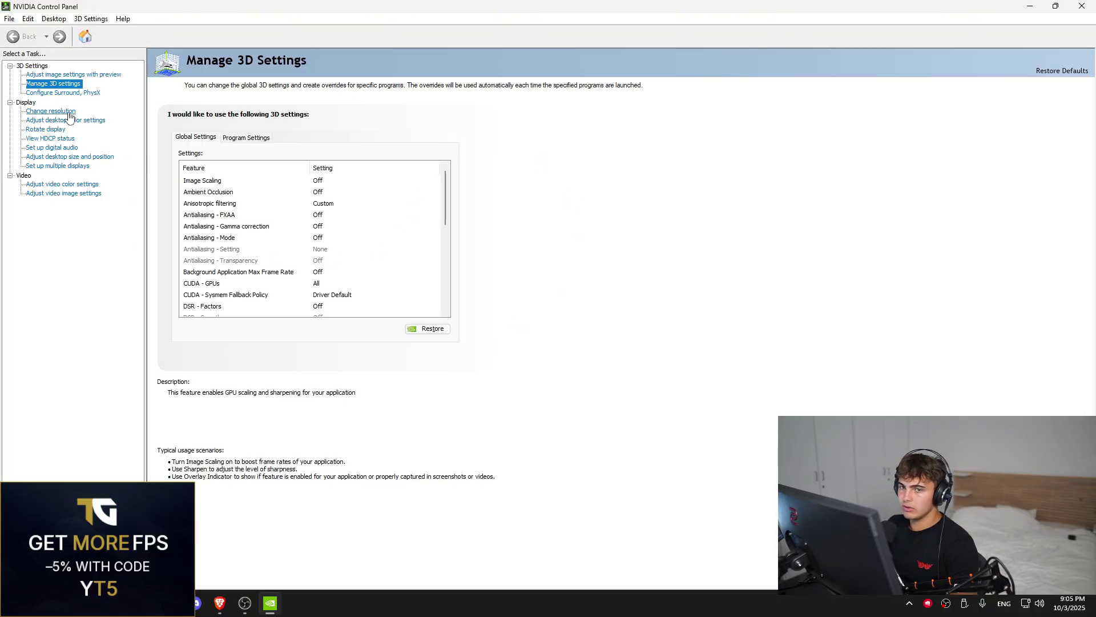
left_click(68, 113)
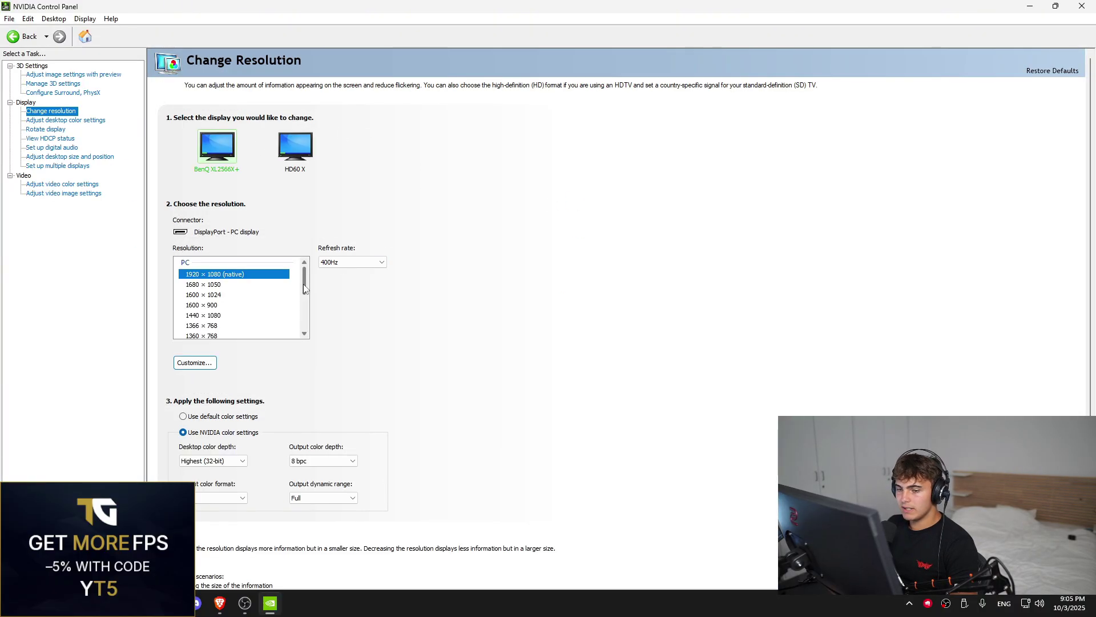
Step: Apply the 1280 × 960 resolution at 400 Hz to the BenQ XL2566X+, keep the change and close NVIDIA Control Panel
scroll(304, 288, "down", 3)
left_click(211, 322)
left_click(226, 313)
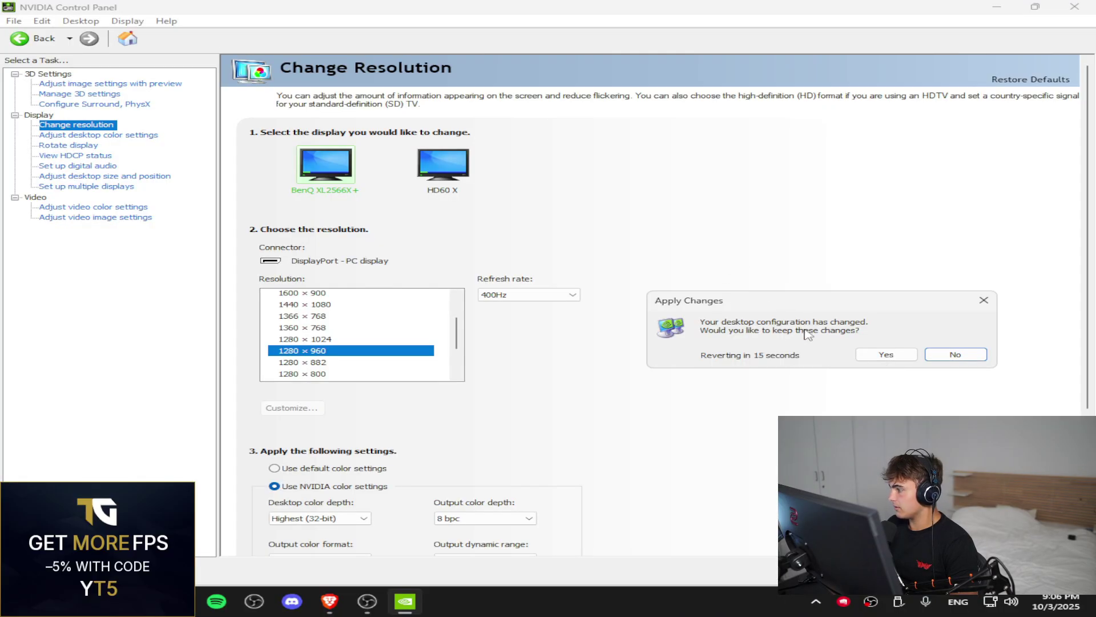
left_click(886, 355)
left_click(1076, 8)
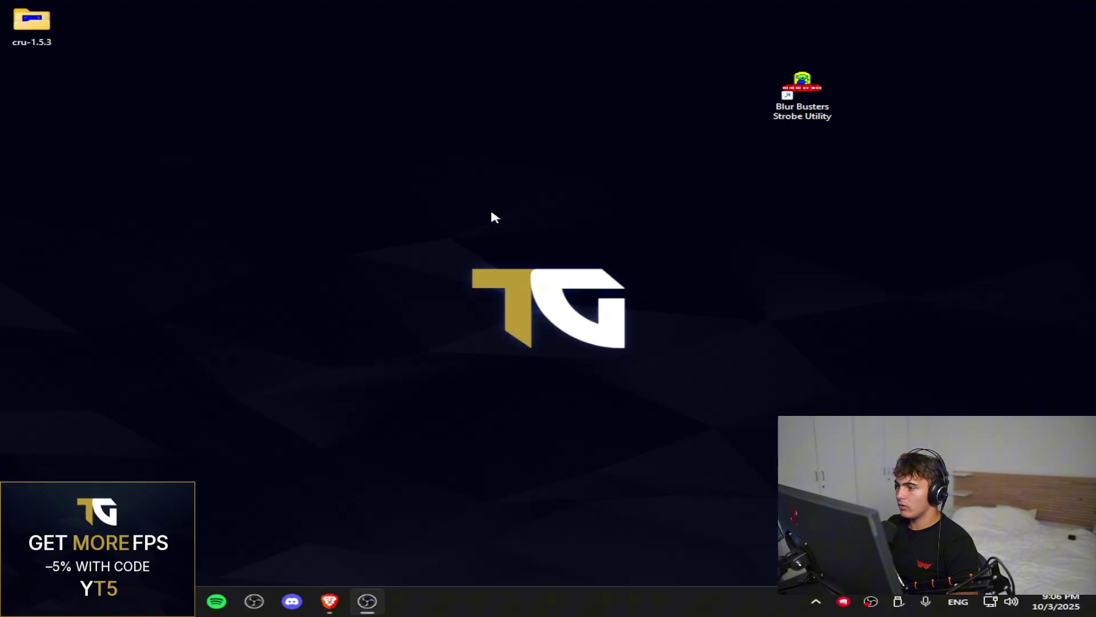
Step: Switch to Windows display settings and check the XL2566X+'s desktop and active signal modes under Advanced display
right_click(526, 237)
left_click(576, 407)
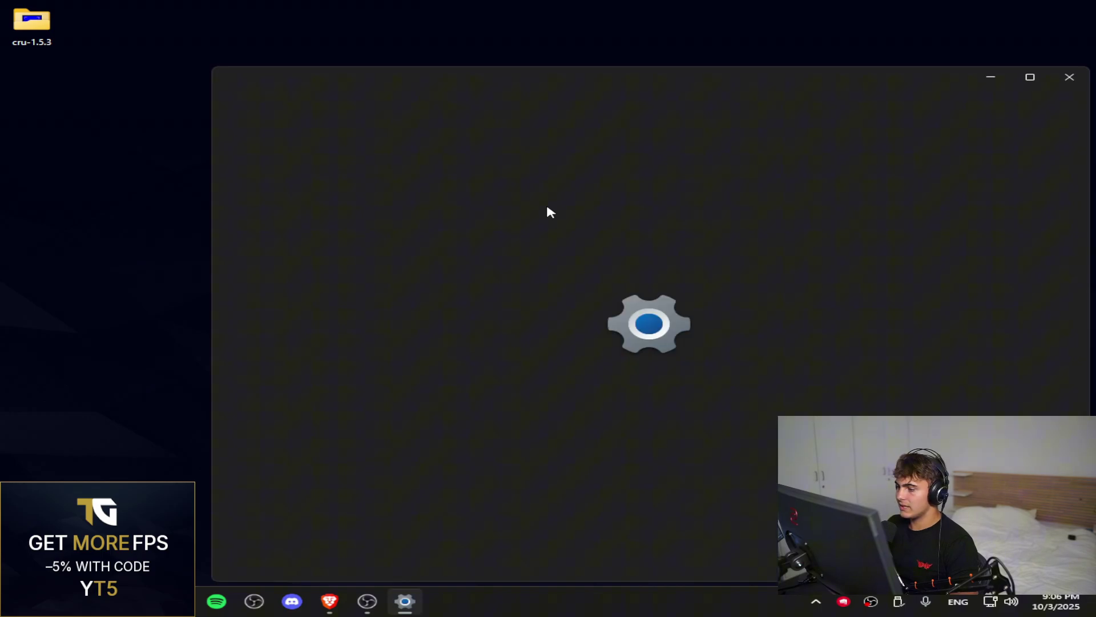
scroll(571, 348, "down", 5)
scroll(571, 354, "down", 3)
left_click(481, 407)
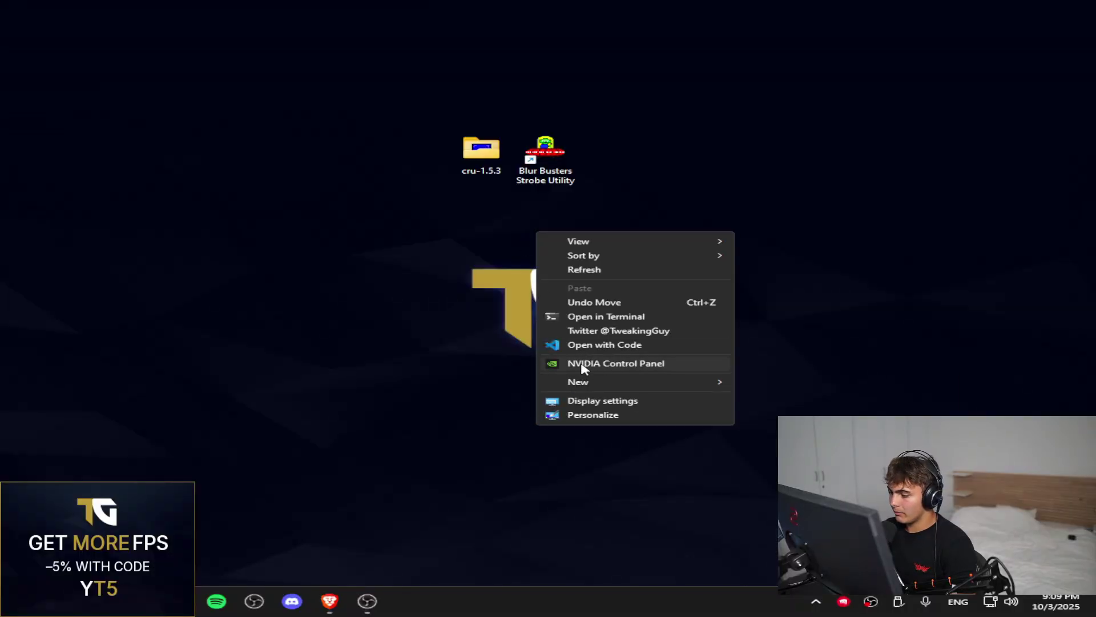
Step: Reopen NVIDIA Control Panel and show the settings for adjusting desktop size and position
left_click(583, 366)
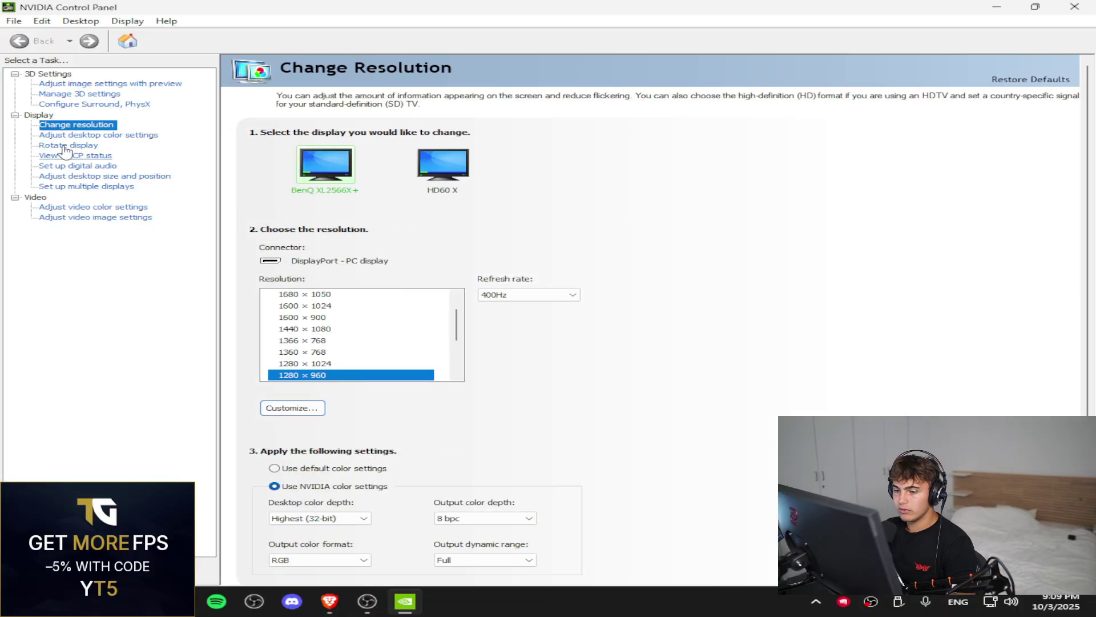
left_click(98, 176)
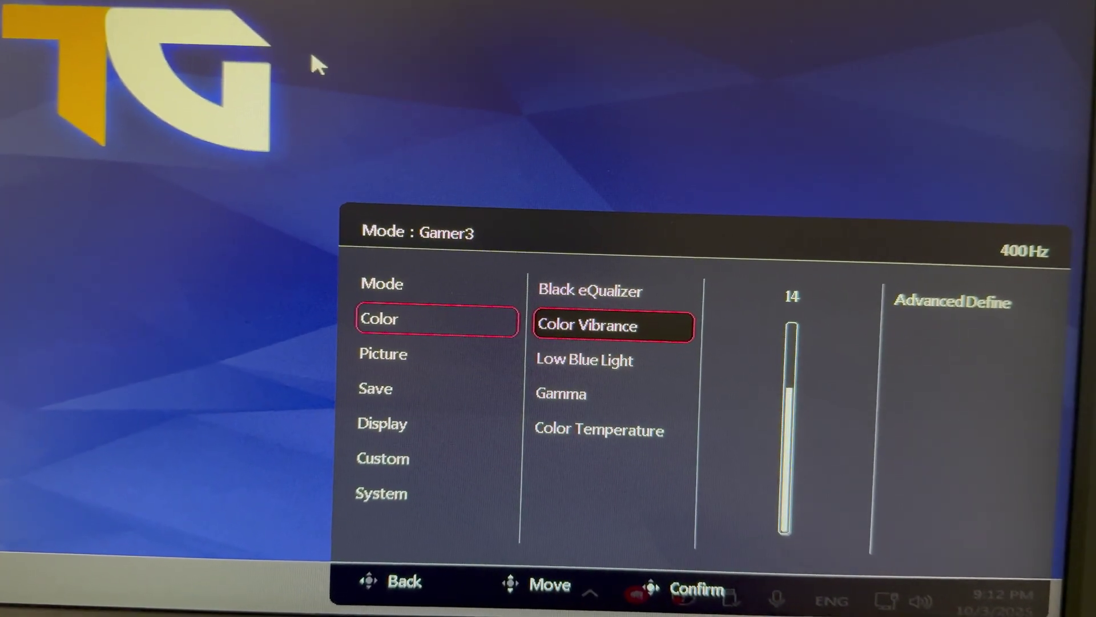
Step: Review the Low Blue Light, Gamma and Color Temperature settings of the monitor's Gamer3 mode
key("Down")
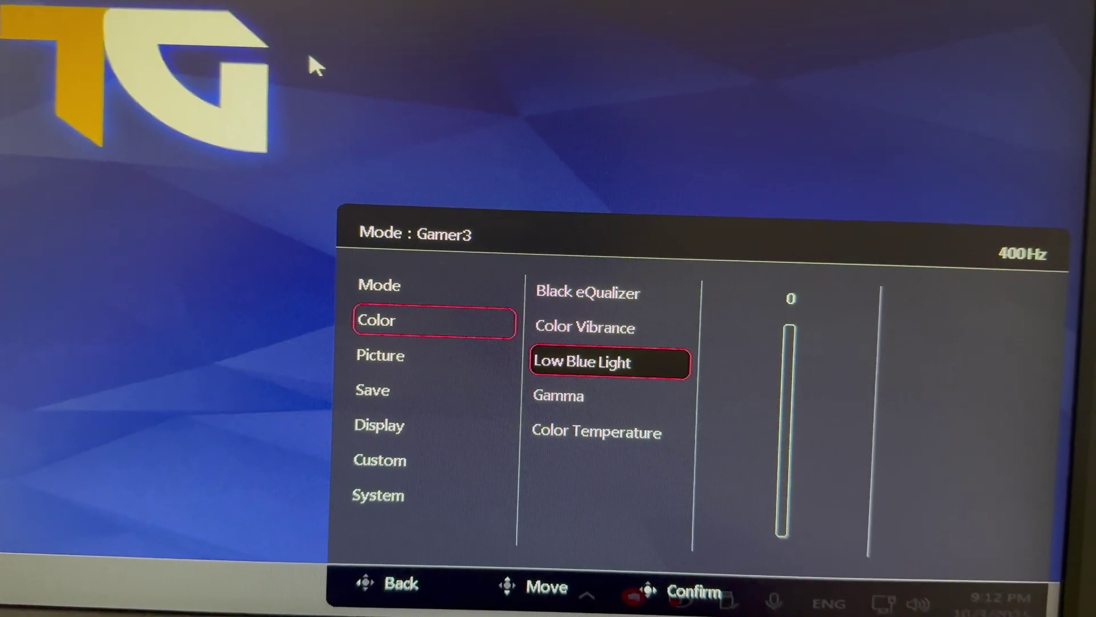
key("Down")
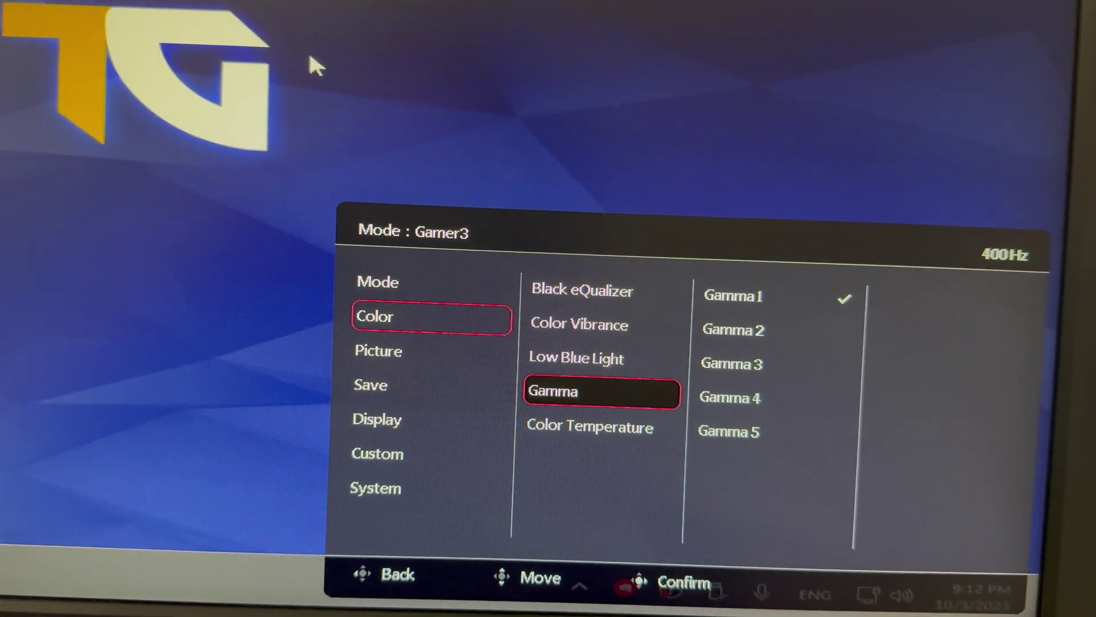
key("Down")
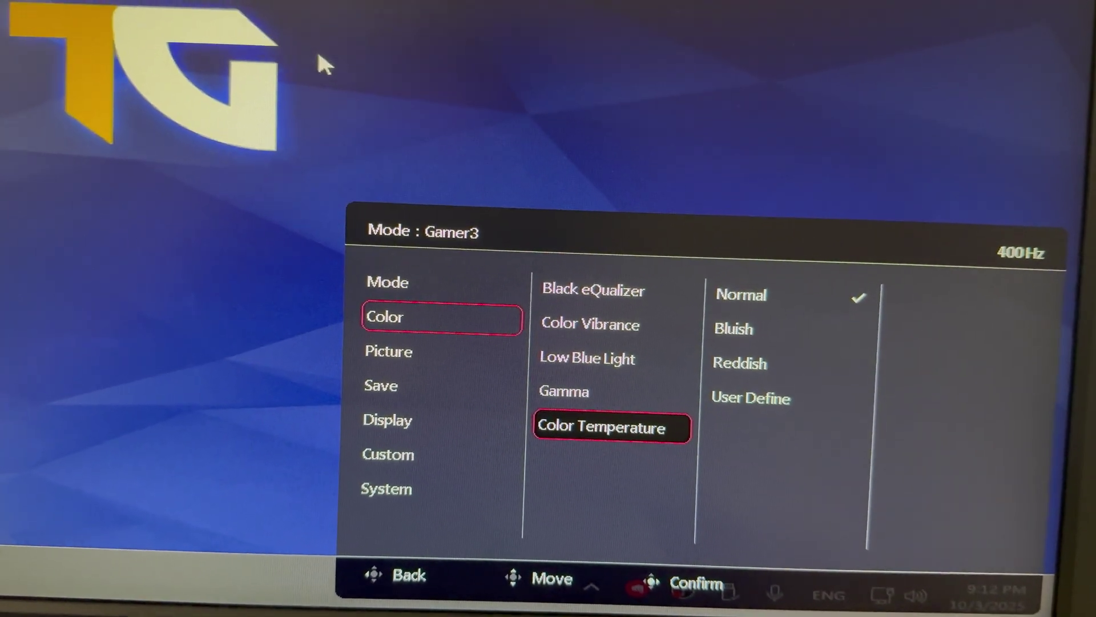
Step: Review the Gamer3 mode's Picture settings on the monitor: DyAc2, Brightness, Contrast, Sharpness and AMA
key("Left")
key("Down")
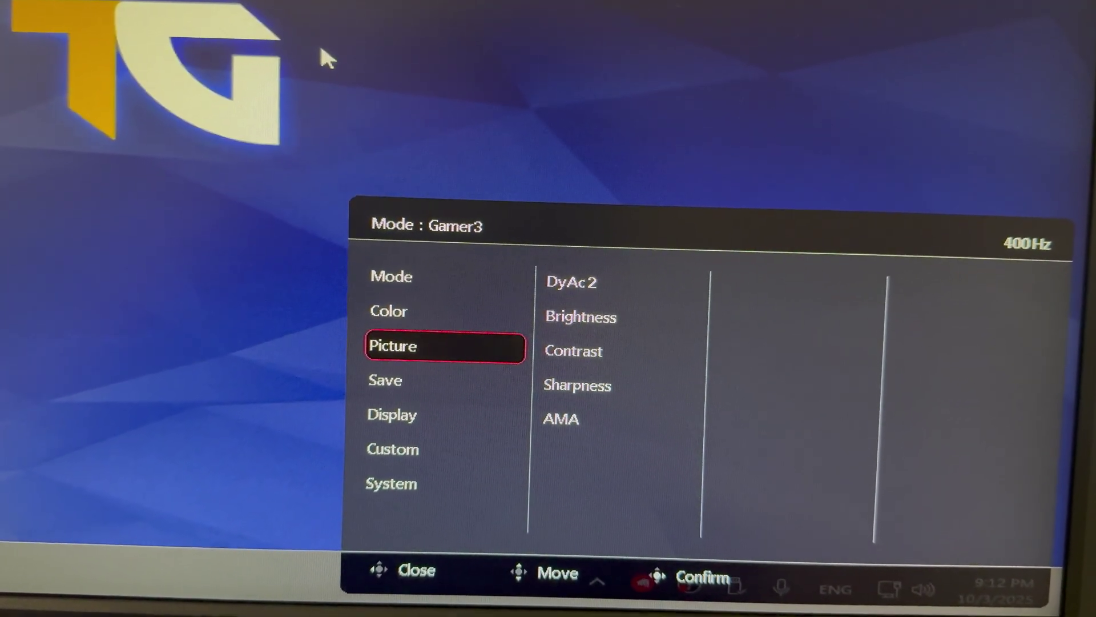
key("Right")
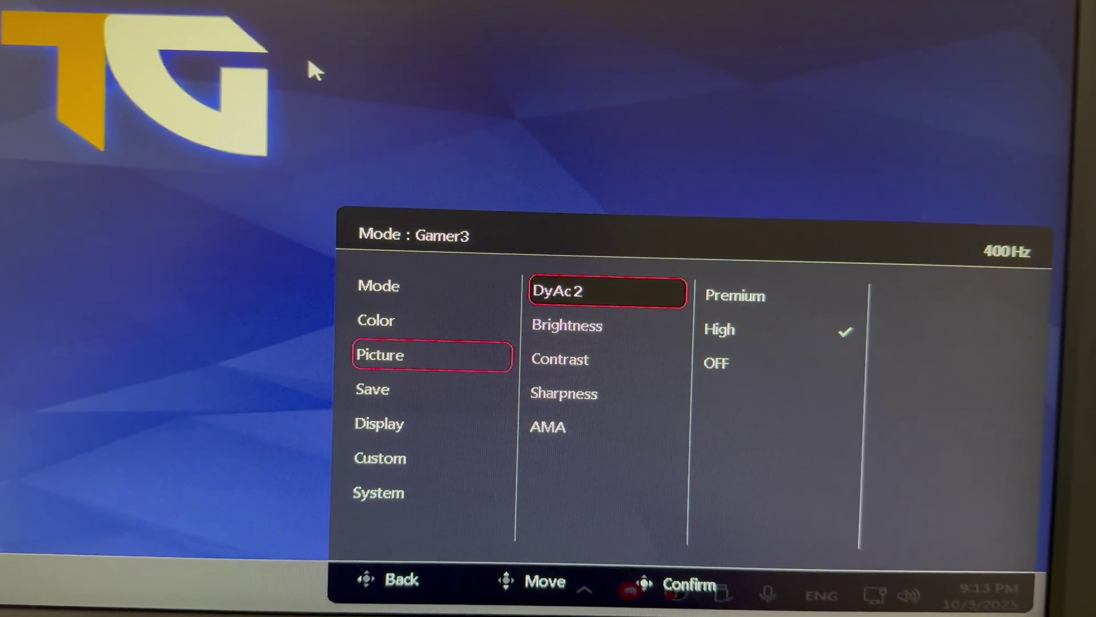
key("Down")
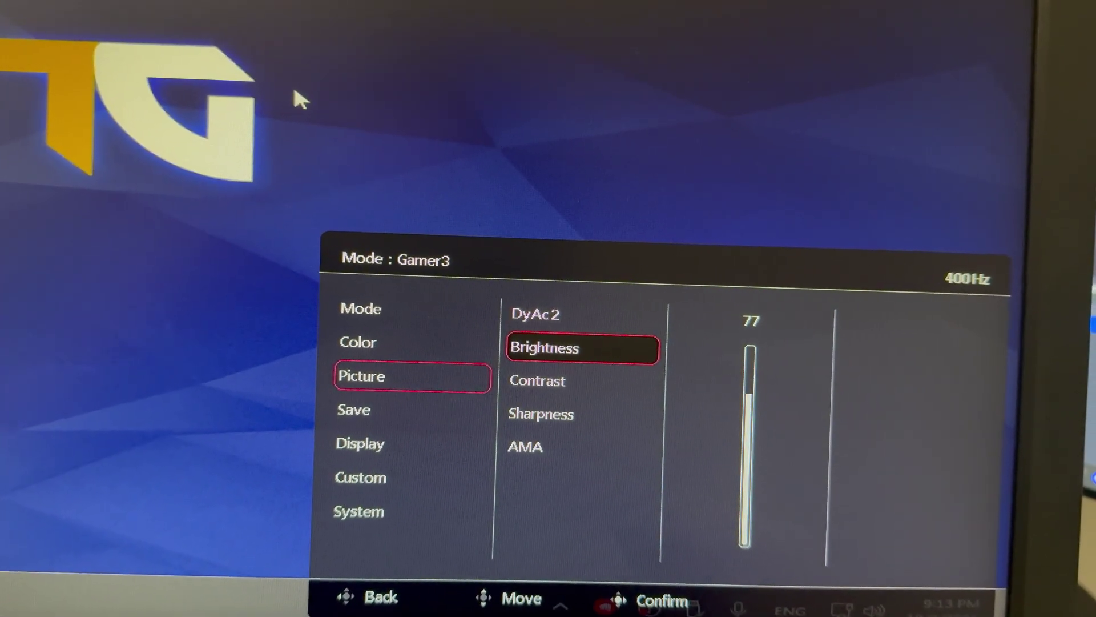
key("Down")
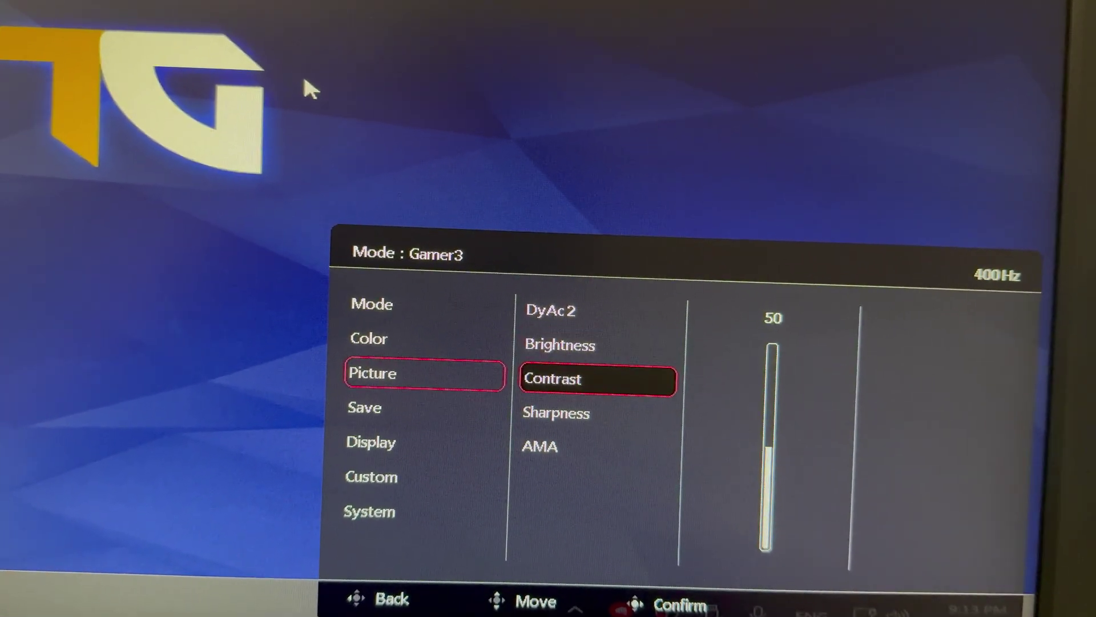
key("Down")
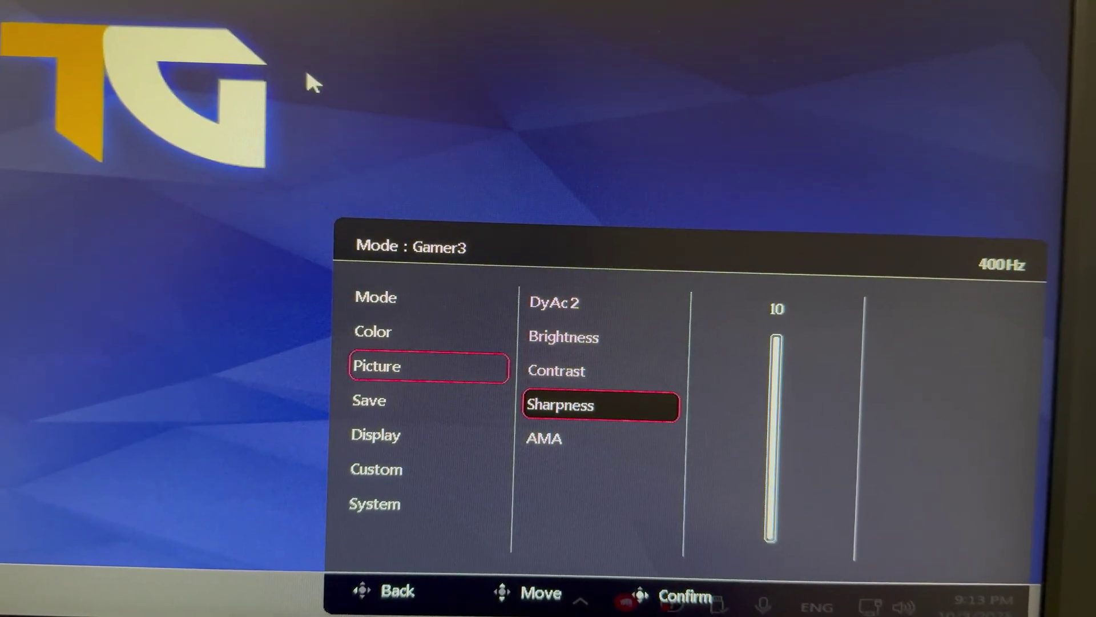
key("Down")
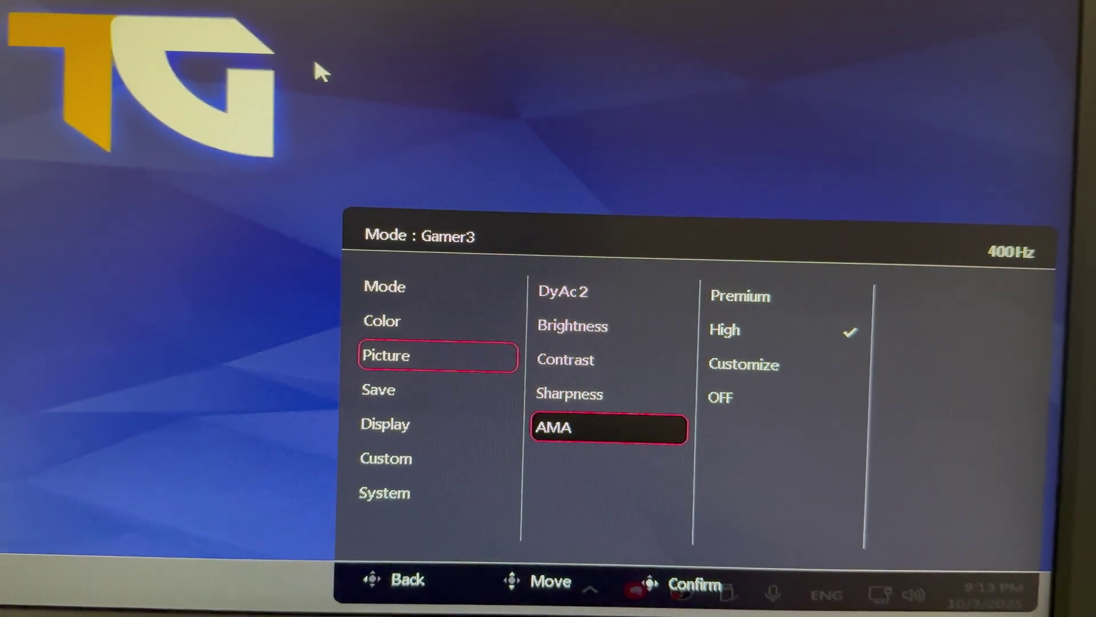